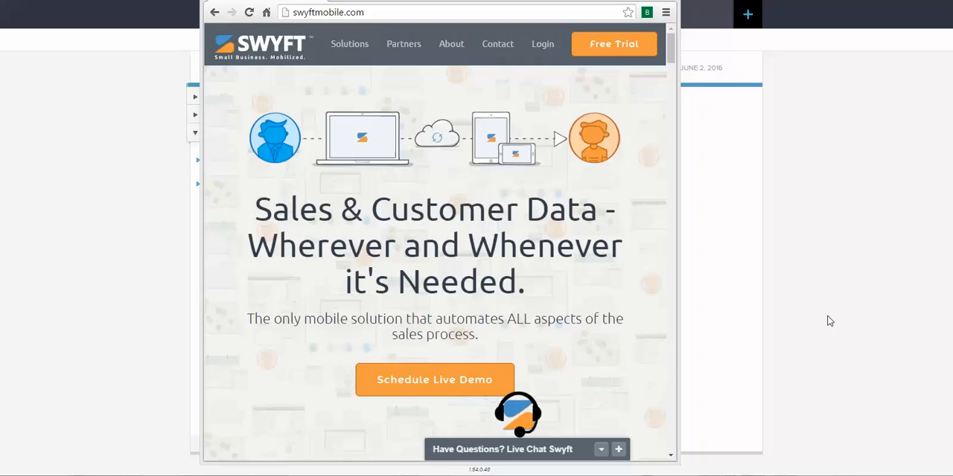
Go to the Swyft onboarding page at swyftmobile.com/getstarted.
{"action": "left_click", "coordinate": [387, 13]}
{"action": "left_click", "coordinate": [387, 13]}
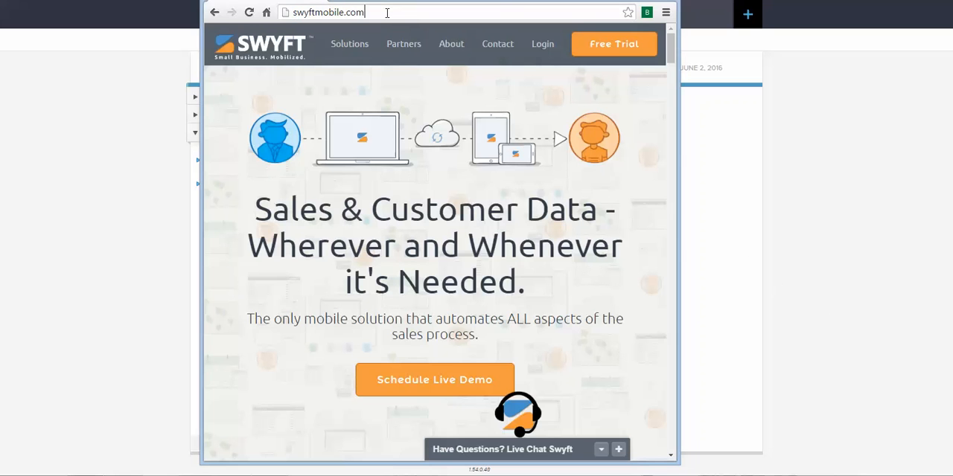
{"action": "type", "text": "/"}
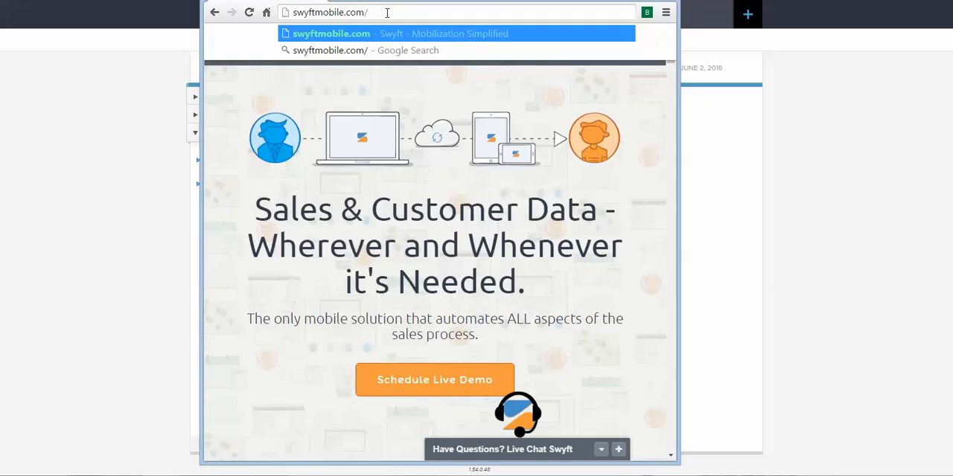
{"action": "type", "text": "getstarted"}
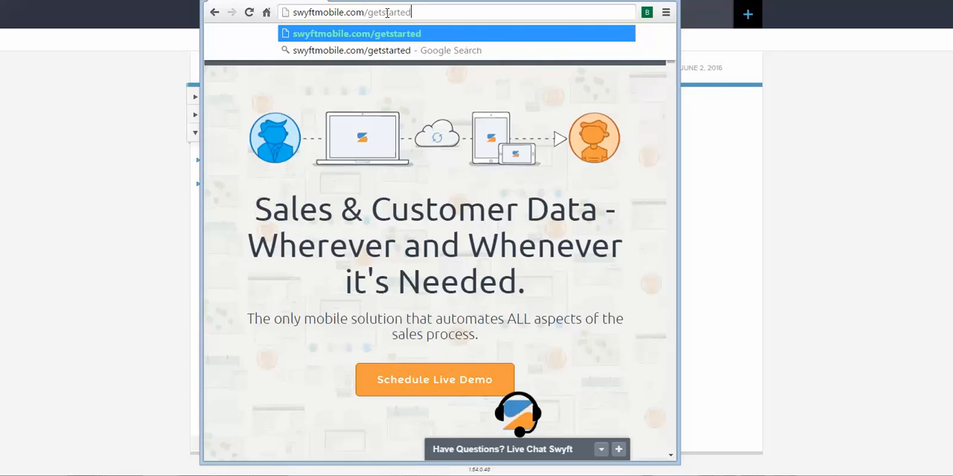
{"action": "key", "text": "Return"}
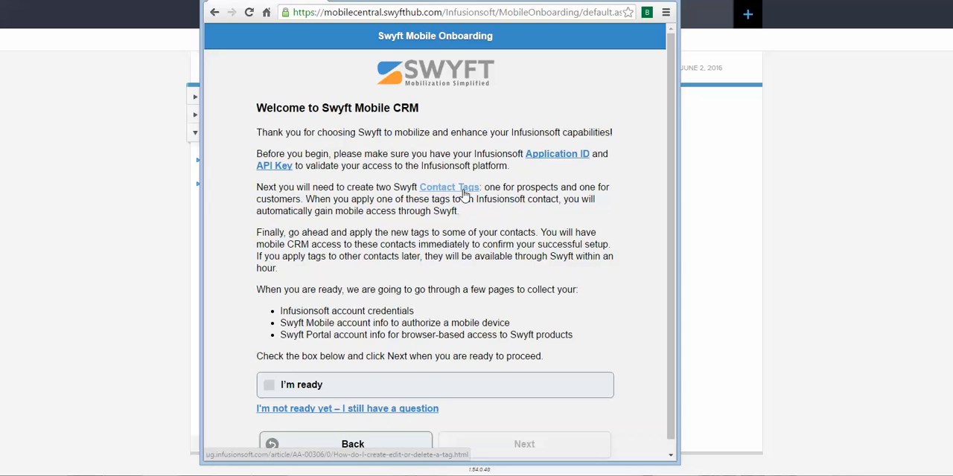
Mark the onboarding welcome page as "I'm ready" and proceed to the Infusionsoft Account page.
{"action": "left_click", "coordinate": [310, 390]}
{"action": "scroll", "coordinate": [506, 406], "scroll_direction": "down", "scroll_amount": 1}
{"action": "left_click", "coordinate": [519, 438]}
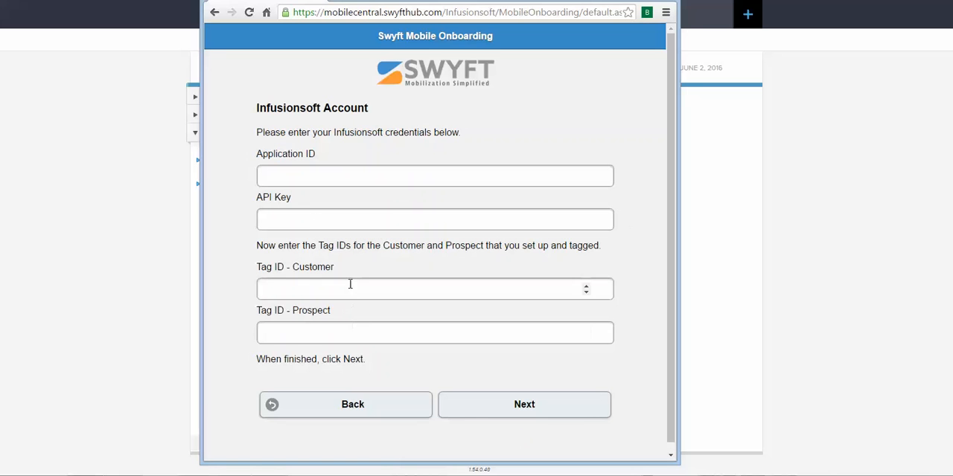
Switch to Infusionsoft and open the Application page of the Admin settings.
{"action": "left_click", "coordinate": [128, 195]}
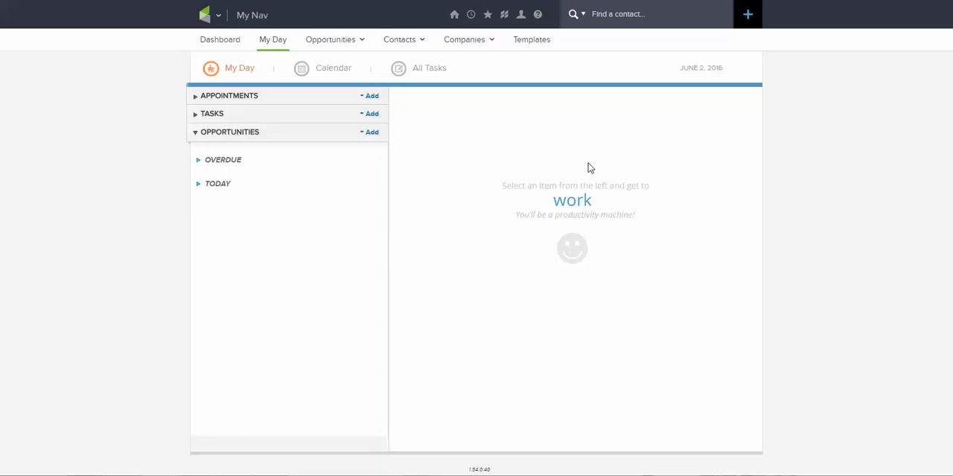
{"action": "left_click", "coordinate": [538, 16]}
{"action": "mouse_move", "coordinate": [219, 26]}
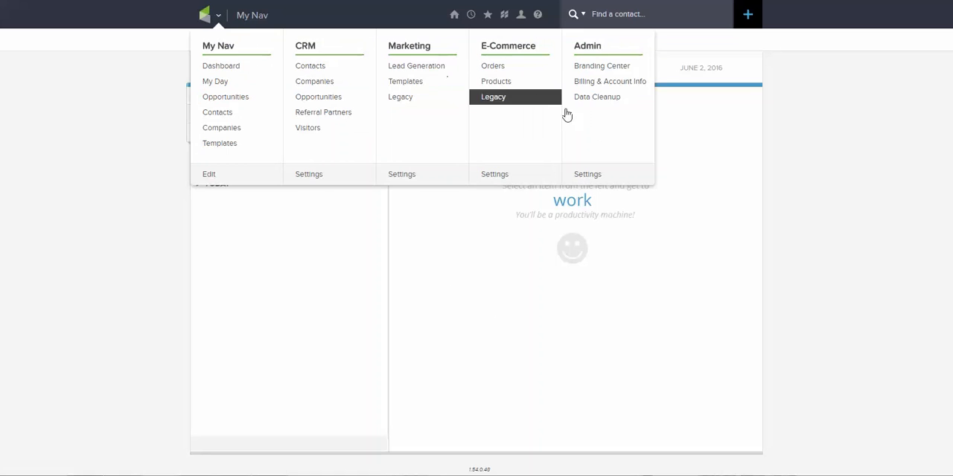
{"action": "left_click", "coordinate": [591, 177]}
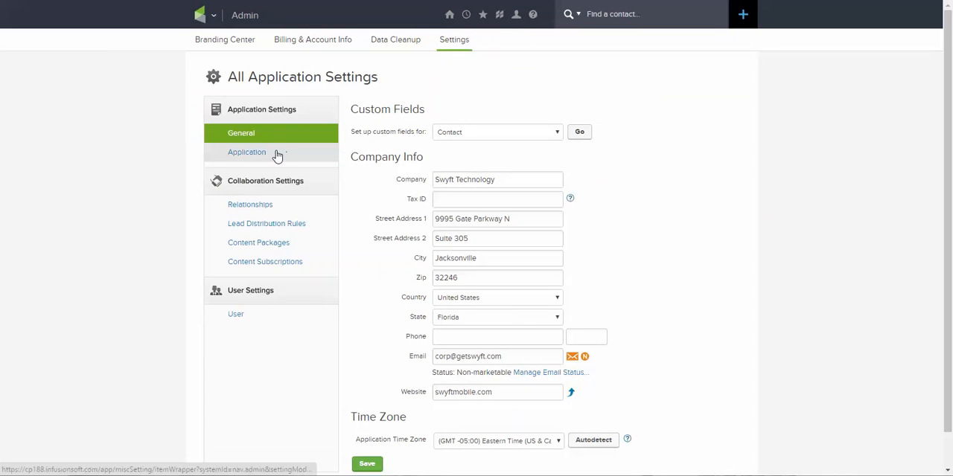
{"action": "left_click", "coordinate": [271, 157]}
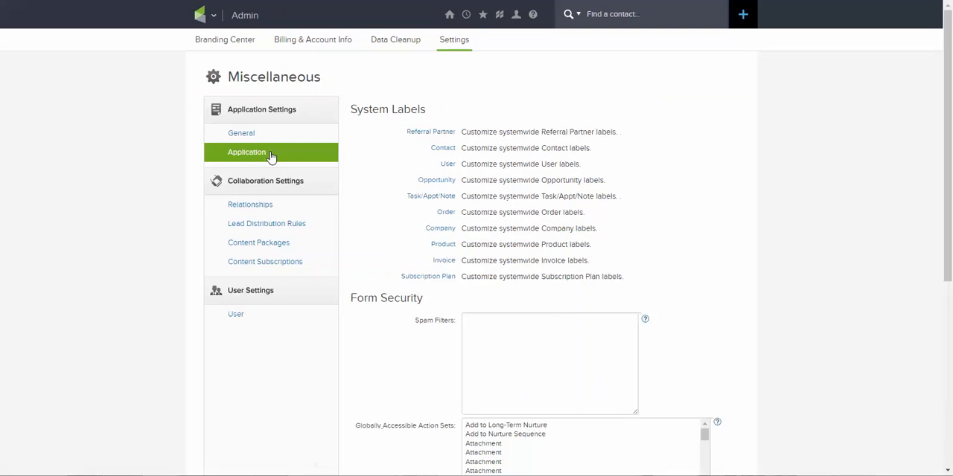
Select the full Encrypted Key value in the API section of the application settings.
{"action": "scroll", "coordinate": [346, 136], "scroll_direction": "down", "scroll_amount": 2}
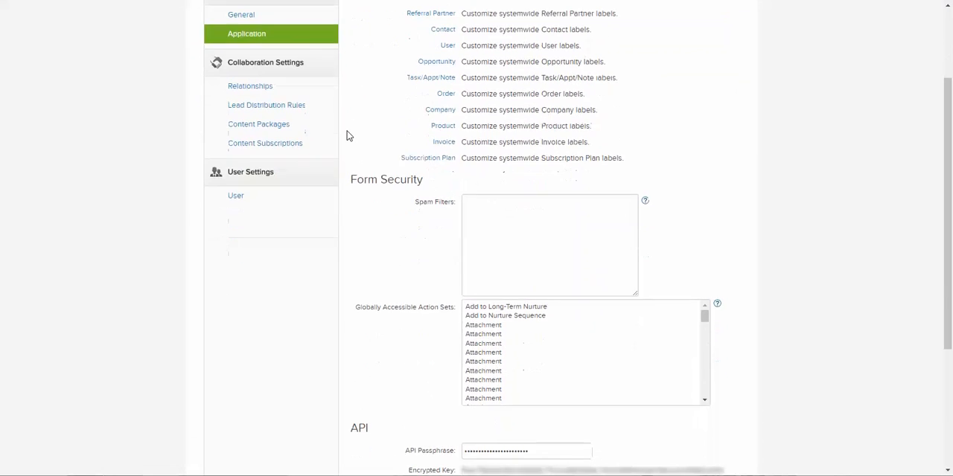
{"action": "scroll", "coordinate": [346, 135], "scroll_direction": "down", "scroll_amount": 1}
{"action": "scroll", "coordinate": [347, 136], "scroll_direction": "down", "scroll_amount": 2}
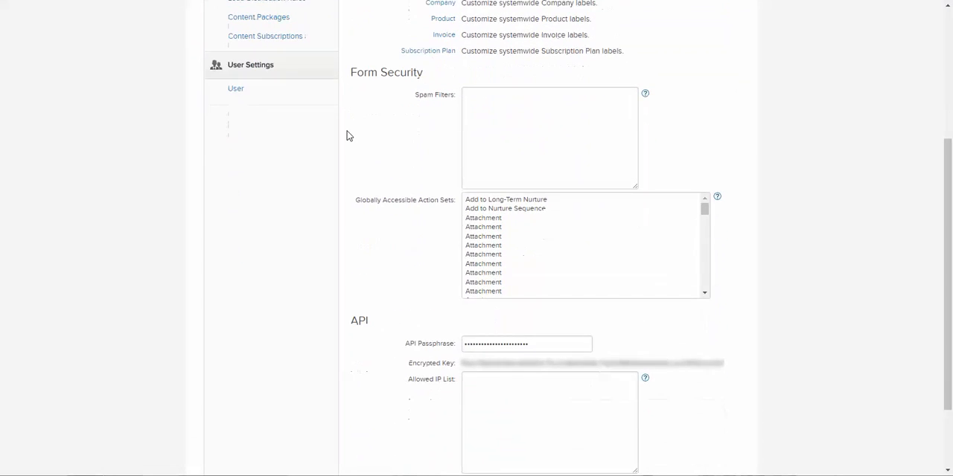
{"action": "scroll", "coordinate": [375, 279], "scroll_direction": "down", "scroll_amount": 2}
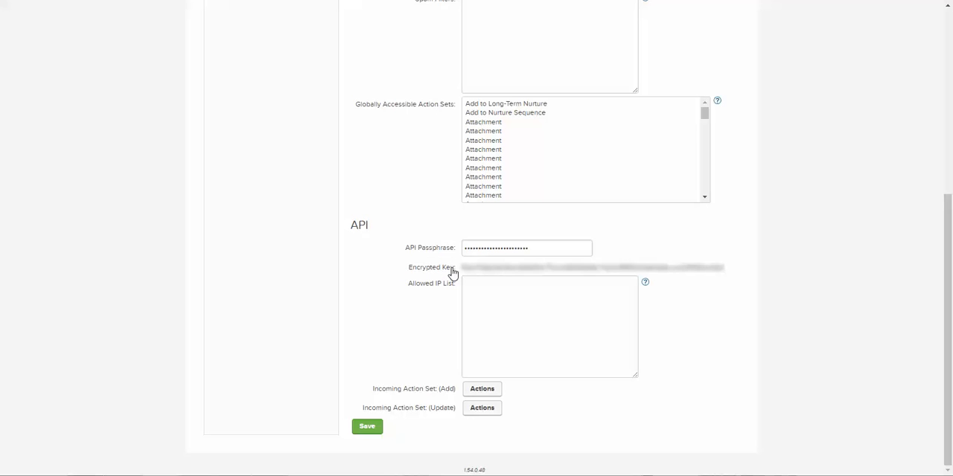
{"action": "left_click_drag", "start_coordinate": [456, 273], "coordinate": [723, 246]}
{"action": "left_click", "coordinate": [387, 254]}
{"action": "left_click_drag", "start_coordinate": [457, 272], "coordinate": [722, 264]}
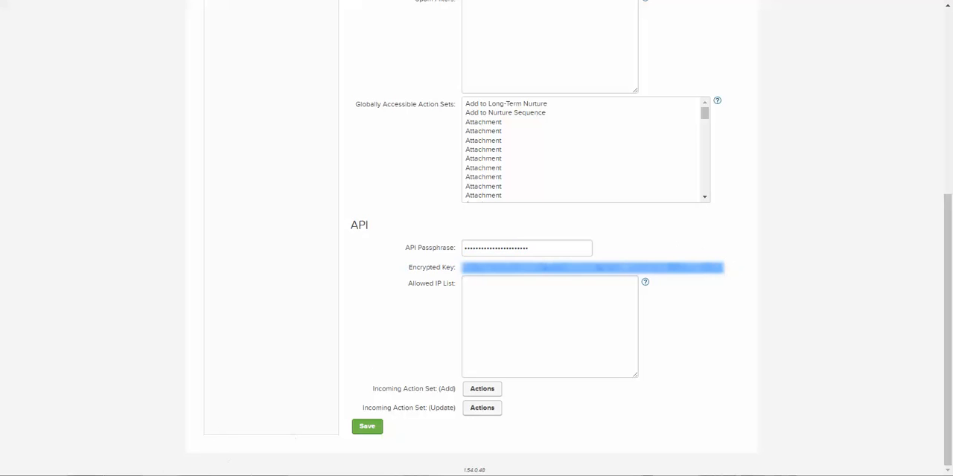
{"action": "left_click", "coordinate": [330, 206]}
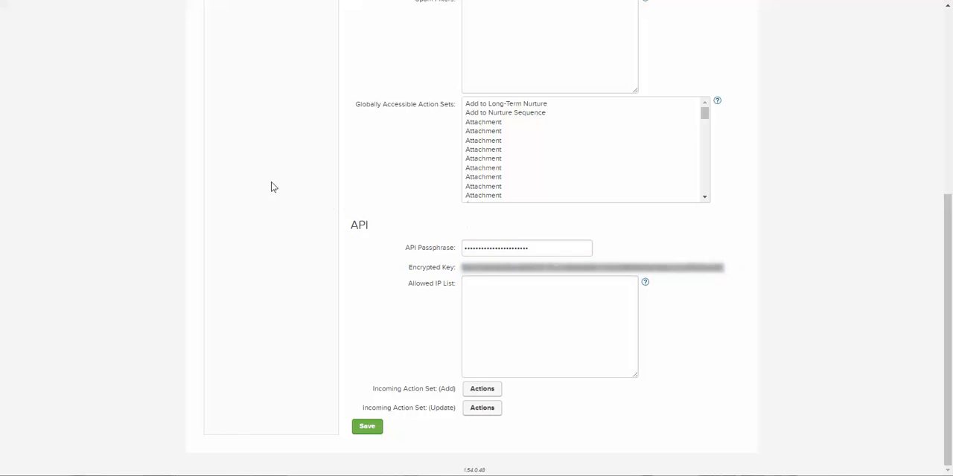
Open the Tags list in the CRM settings.
{"action": "scroll", "coordinate": [176, 164], "scroll_direction": "up", "scroll_amount": 10}
{"action": "mouse_move", "coordinate": [251, 6]}
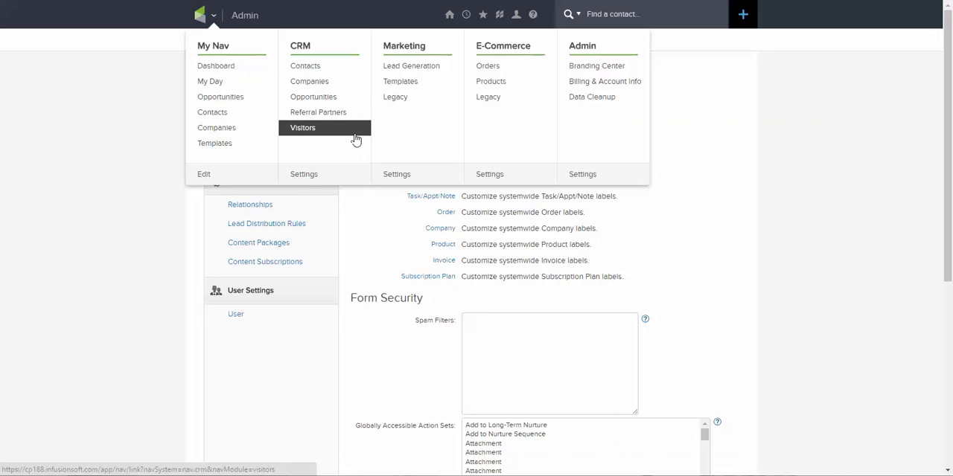
{"action": "left_click", "coordinate": [316, 176]}
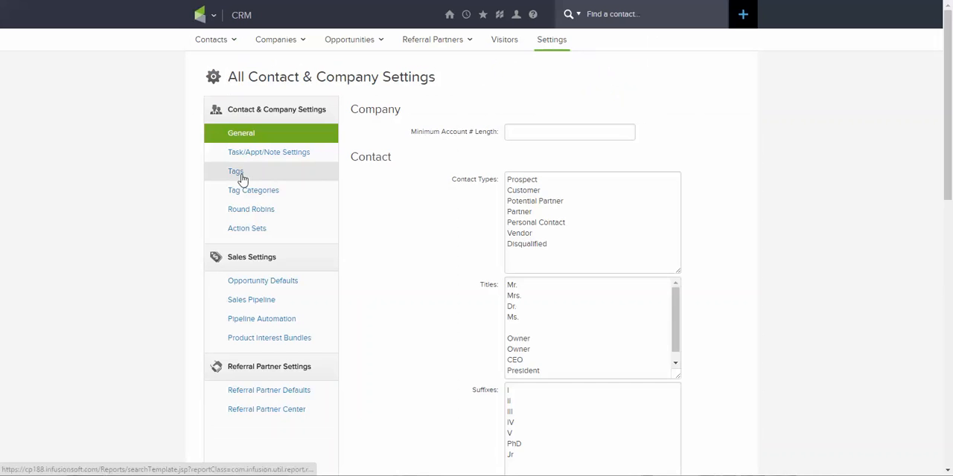
{"action": "left_click", "coordinate": [239, 177]}
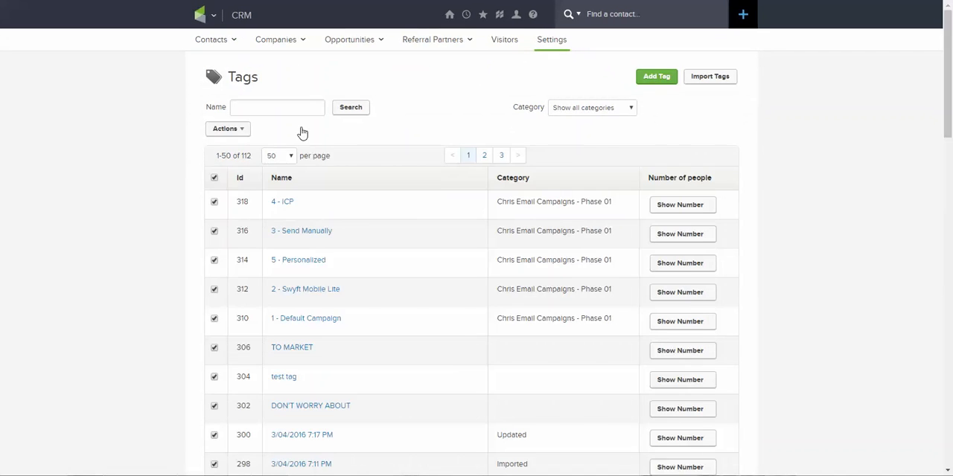
Add a new tag named "Swyft Prospect" without a category.
{"action": "mouse_move", "coordinate": [441, 47]}
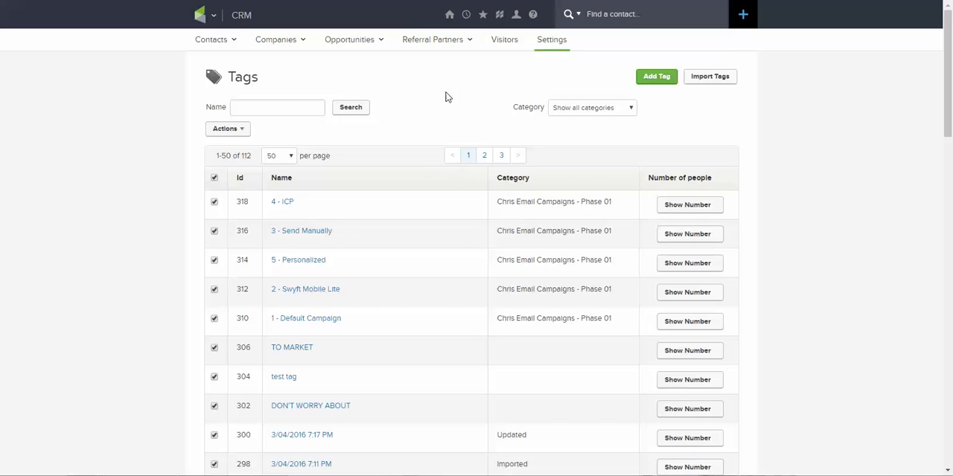
{"action": "left_click", "coordinate": [658, 84]}
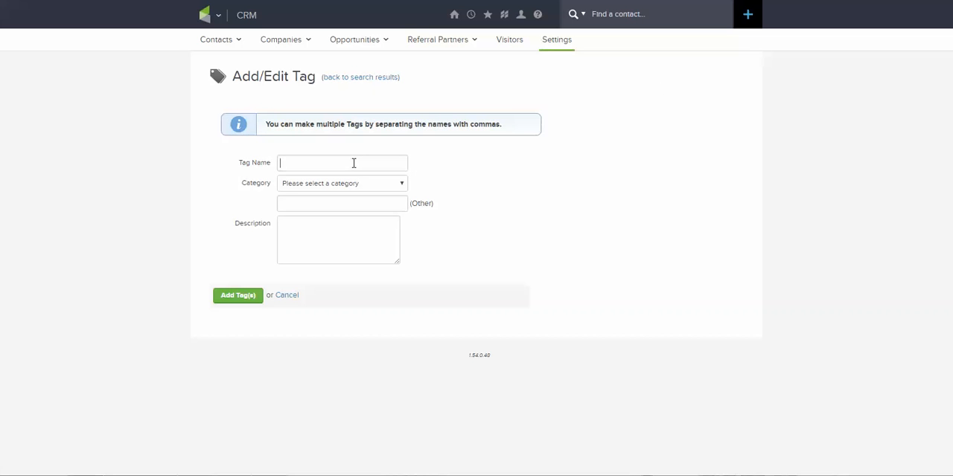
{"action": "left_click", "coordinate": [354, 163]}
{"action": "type", "text": "Swyft Prospect"}
{"action": "left_click", "coordinate": [249, 302]}
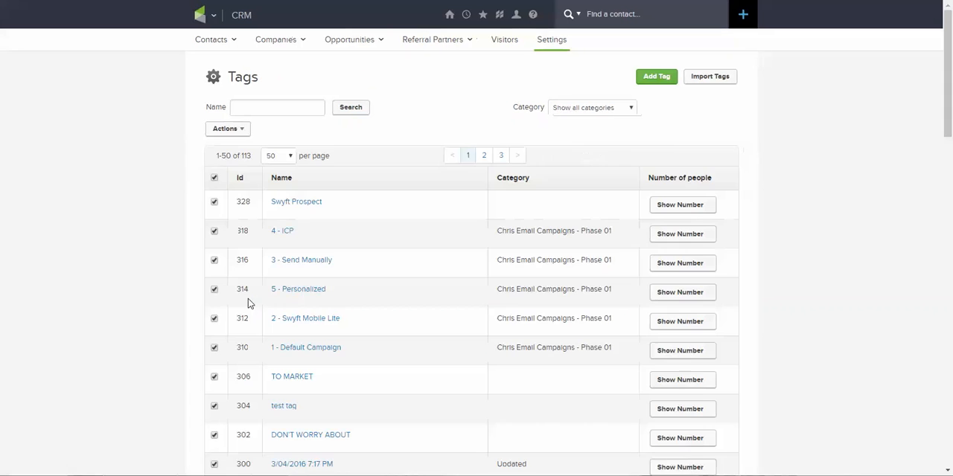
Copy the Id of the Swyft Prospect tag and switch to the other window.
{"action": "double_click", "coordinate": [247, 202]}
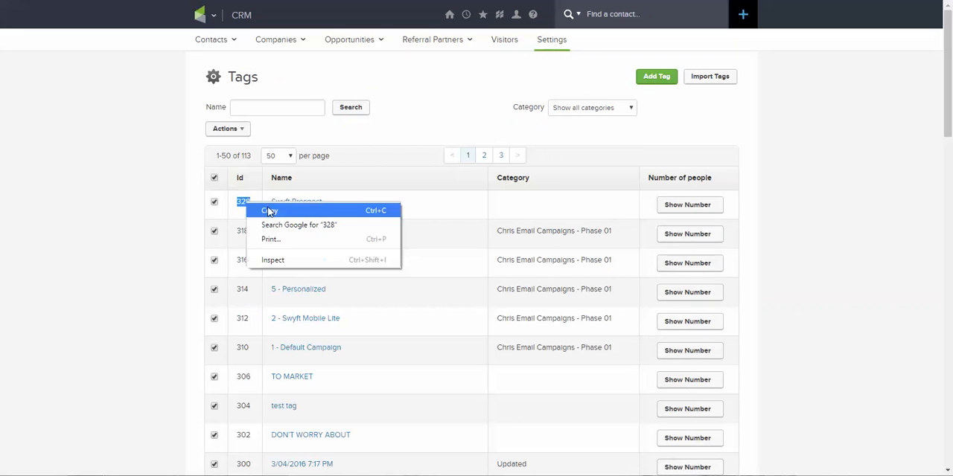
{"action": "left_click", "coordinate": [269, 212]}
{"action": "key", "text": "alt+Tab"}
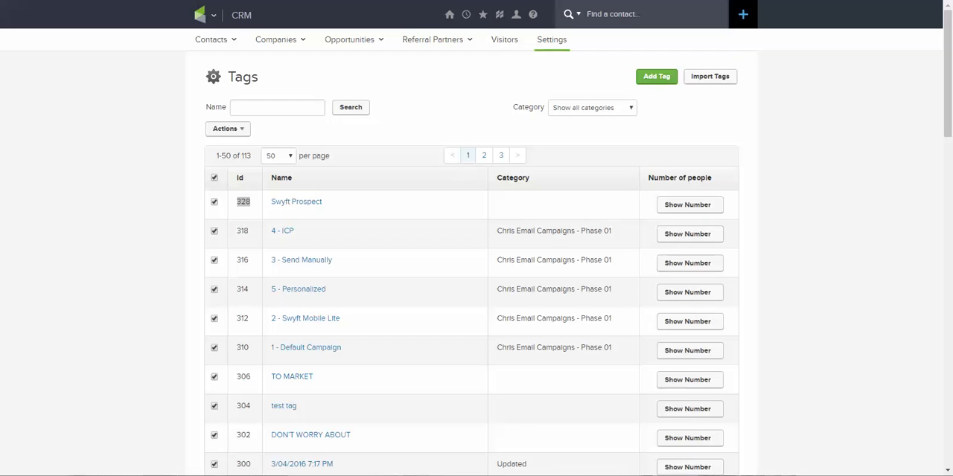
Return to the tag list and add a new tag named "Swyft Customer" without a category.
{"action": "left_click", "coordinate": [662, 109]}
{"action": "left_click", "coordinate": [656, 77]}
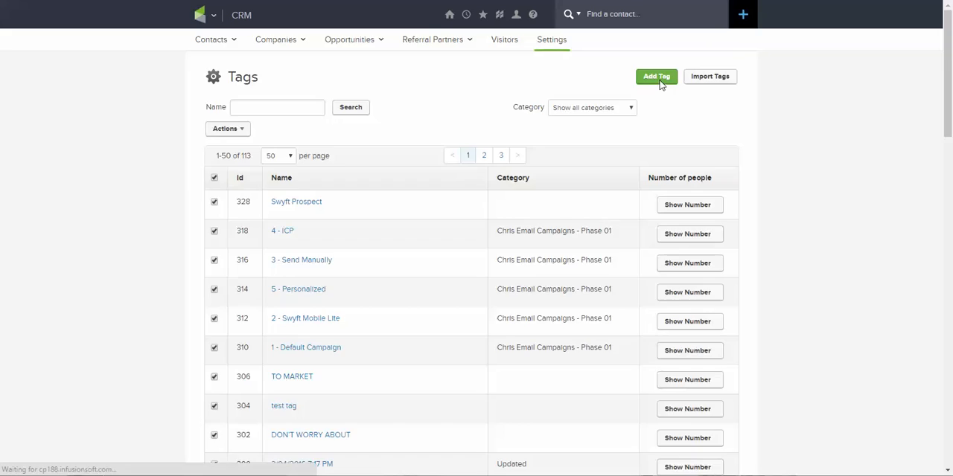
{"action": "left_click", "coordinate": [354, 159]}
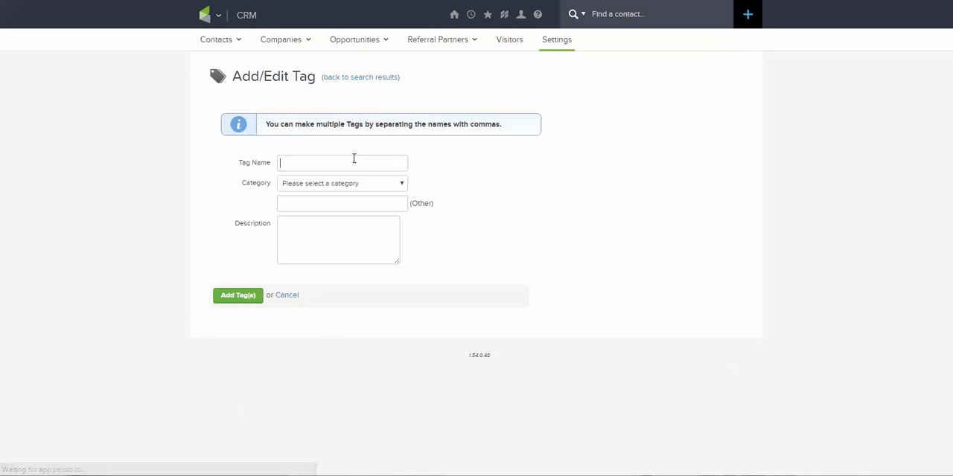
{"action": "type", "text": "Swyf"}
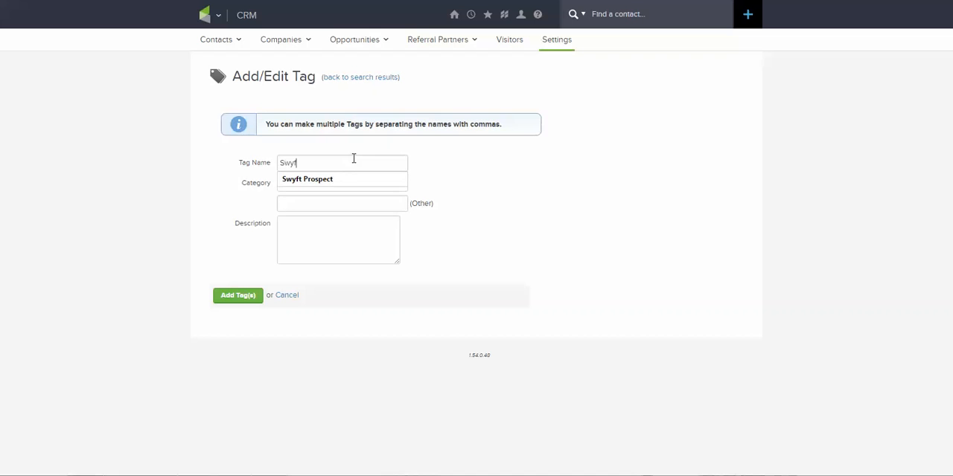
{"action": "type", "text": "t Customer"}
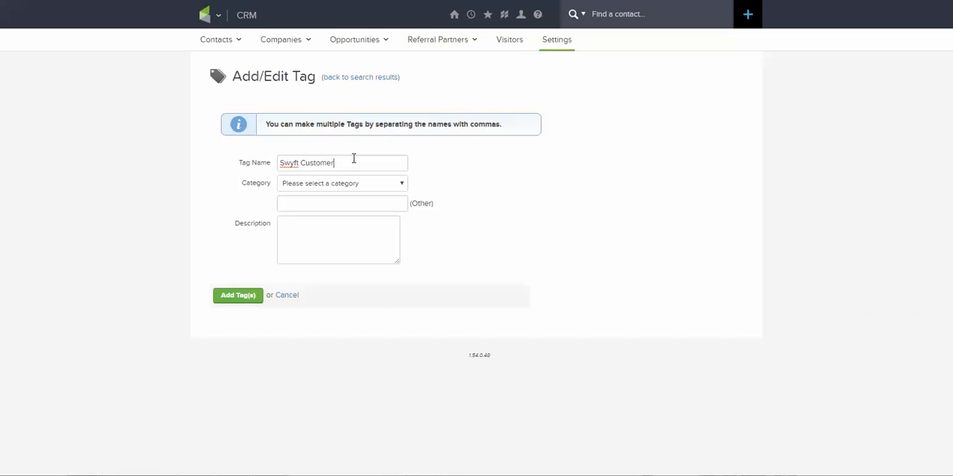
{"action": "left_click", "coordinate": [244, 299]}
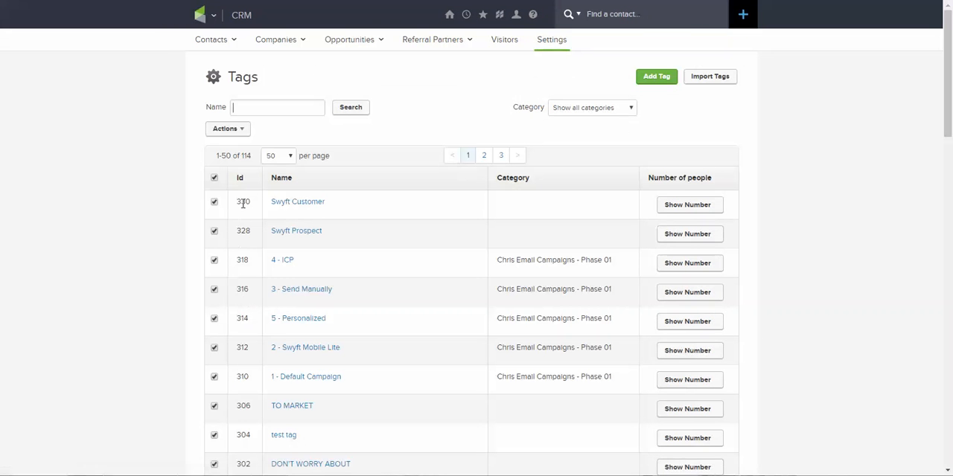
Copy the Id of the Swyft Customer tag from the tag list.
{"action": "double_click", "coordinate": [243, 201]}
{"action": "right_click", "coordinate": [244, 200]}
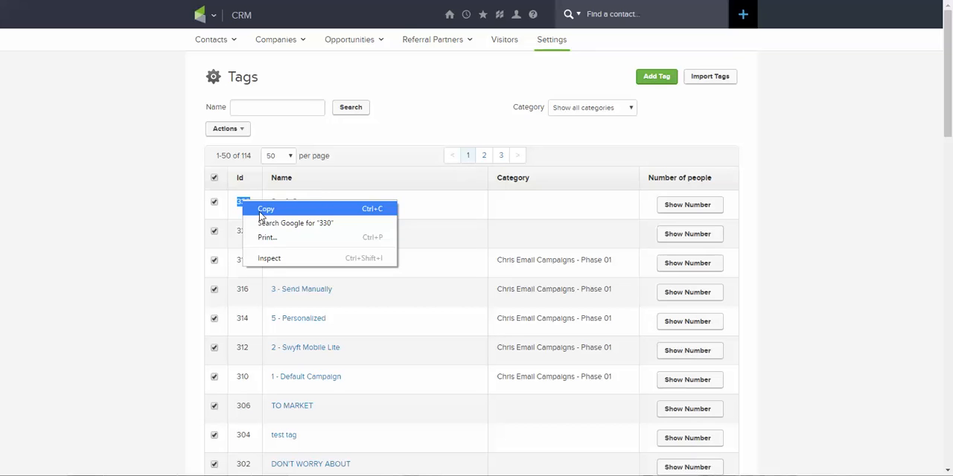
{"action": "left_click", "coordinate": [266, 209]}
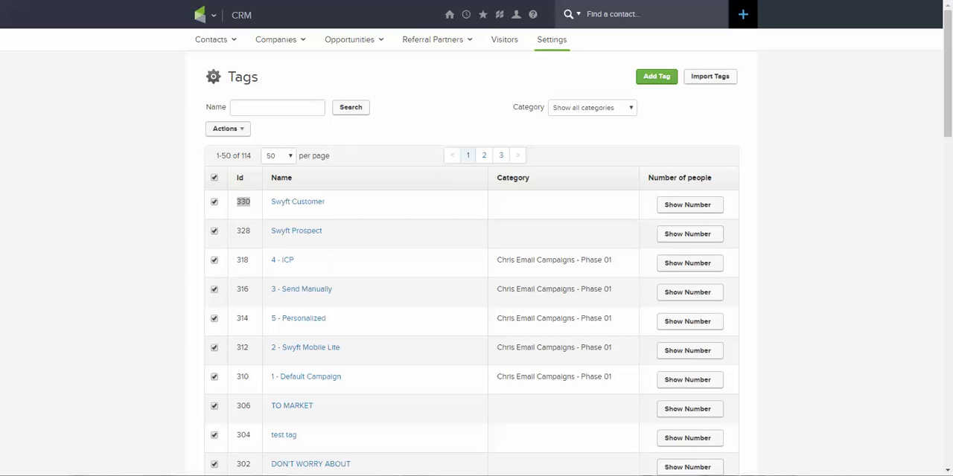
{"action": "left_click", "coordinate": [180, 138]}
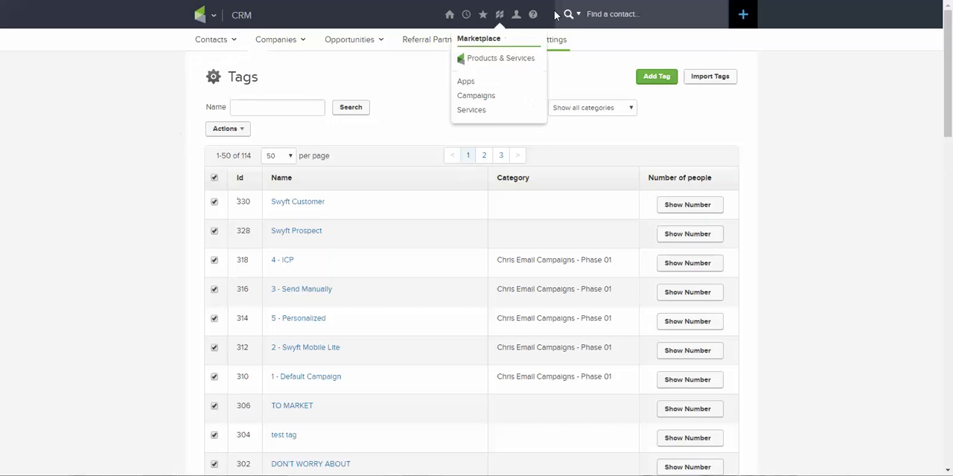
Open the CRM contact search and list all contacts without any filter criteria.
{"action": "mouse_move", "coordinate": [453, 19]}
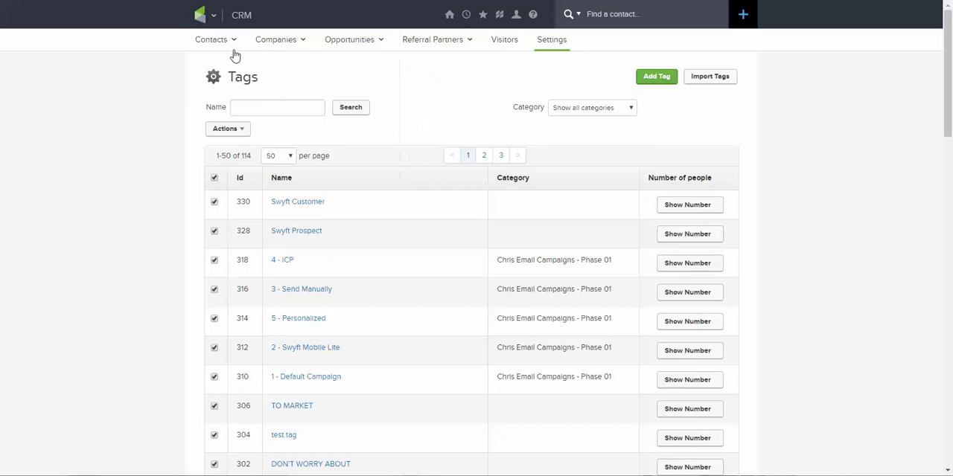
{"action": "mouse_move", "coordinate": [206, 19]}
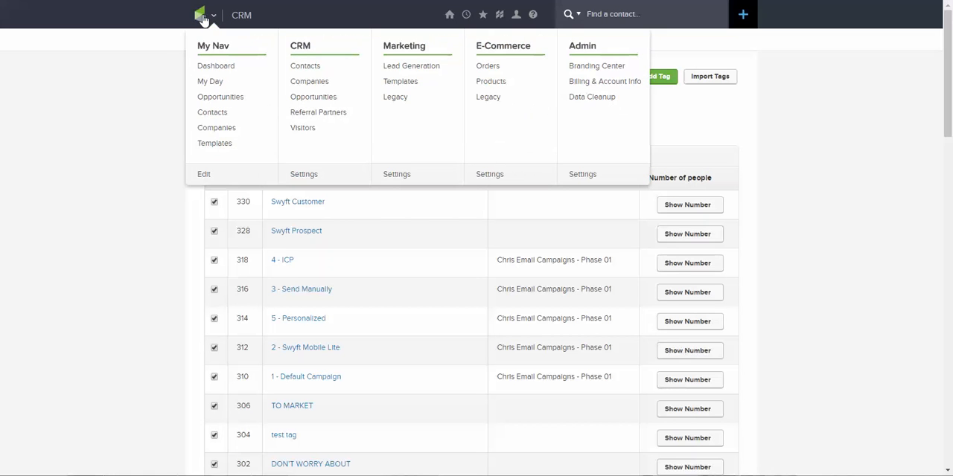
{"action": "mouse_move", "coordinate": [212, 41]}
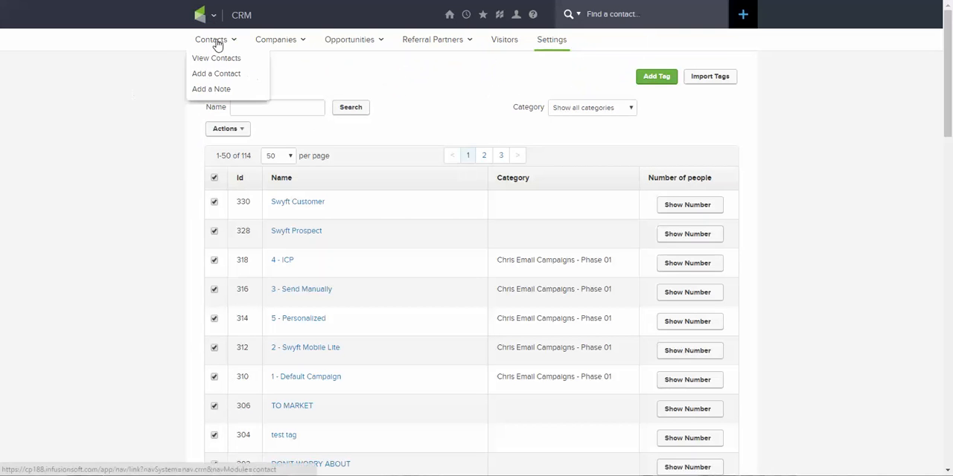
{"action": "left_click", "coordinate": [218, 60]}
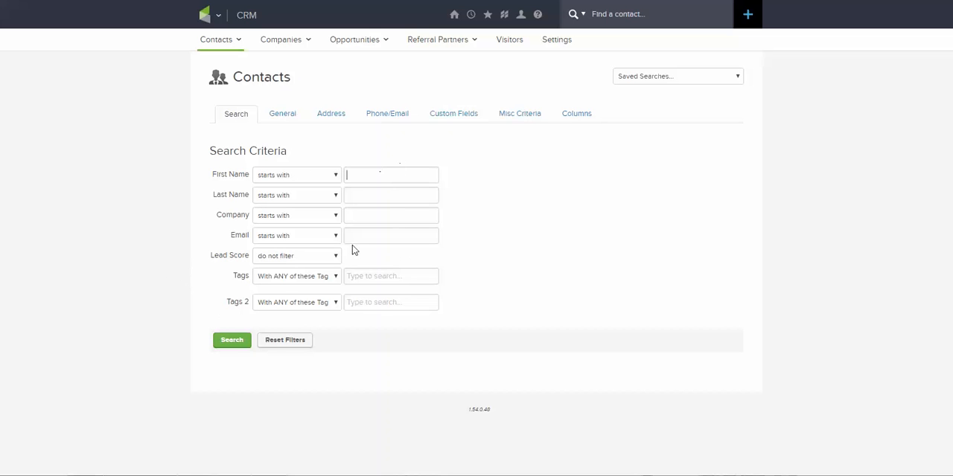
{"action": "left_click", "coordinate": [231, 341]}
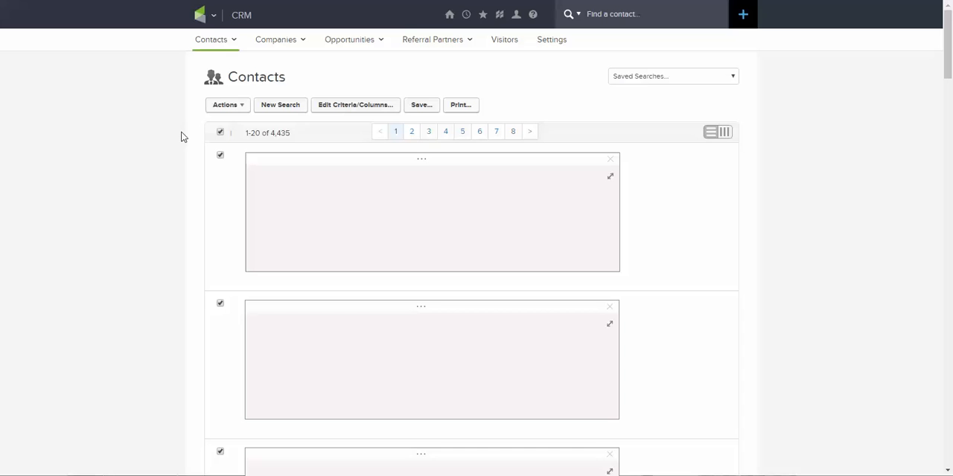
Apply the Swyft Prospect tag to all contacts in the search results and process the action.
{"action": "left_click", "coordinate": [239, 106]}
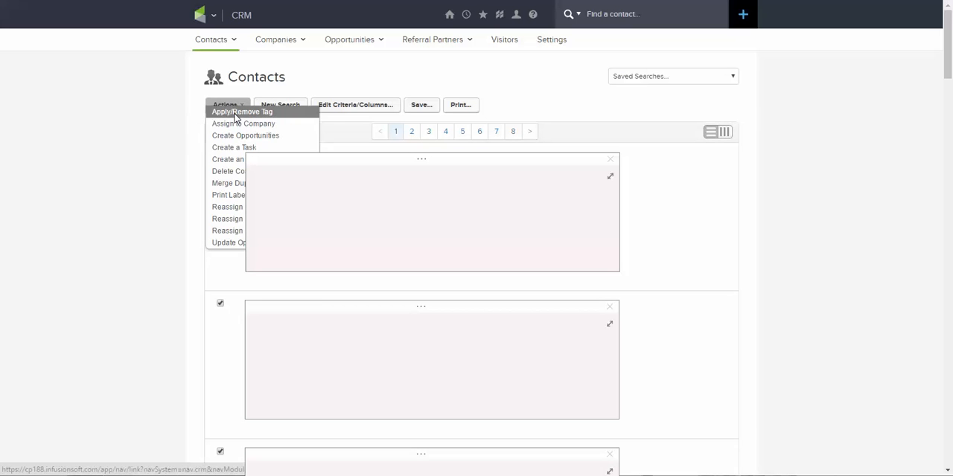
{"action": "left_click", "coordinate": [236, 112]}
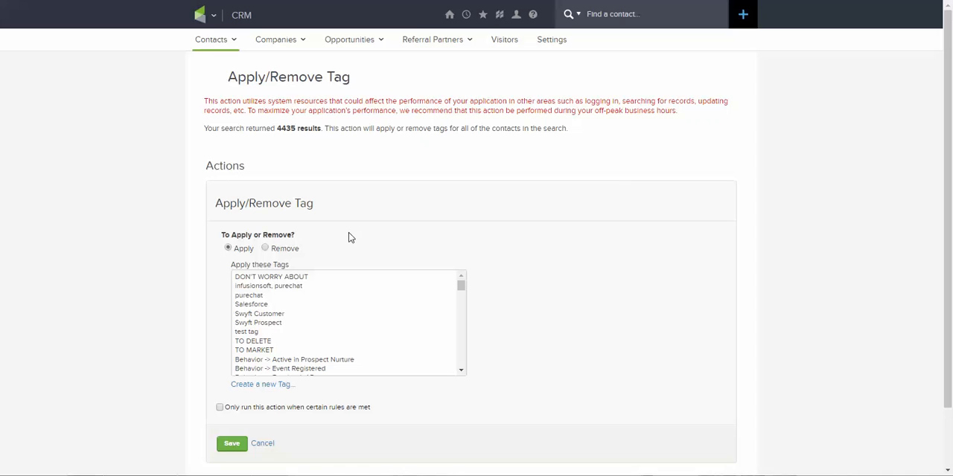
{"action": "left_click", "coordinate": [277, 325]}
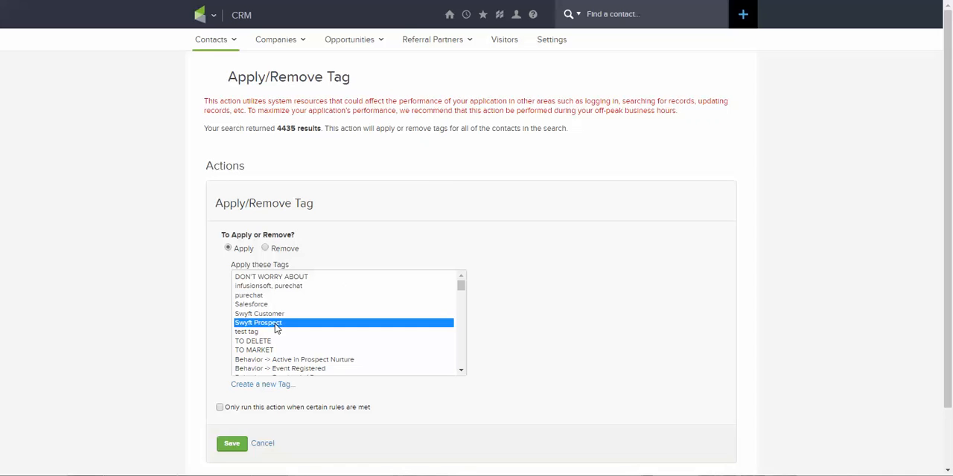
{"action": "left_click", "coordinate": [228, 447]}
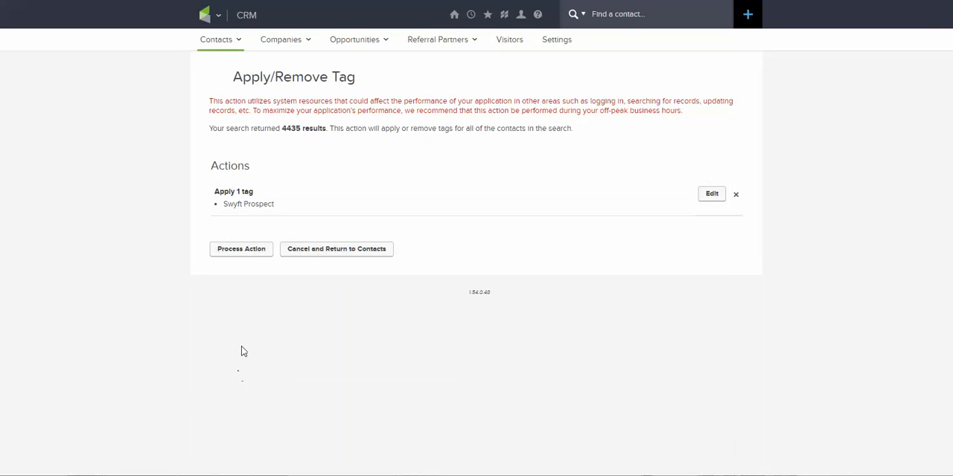
{"action": "left_click", "coordinate": [244, 257]}
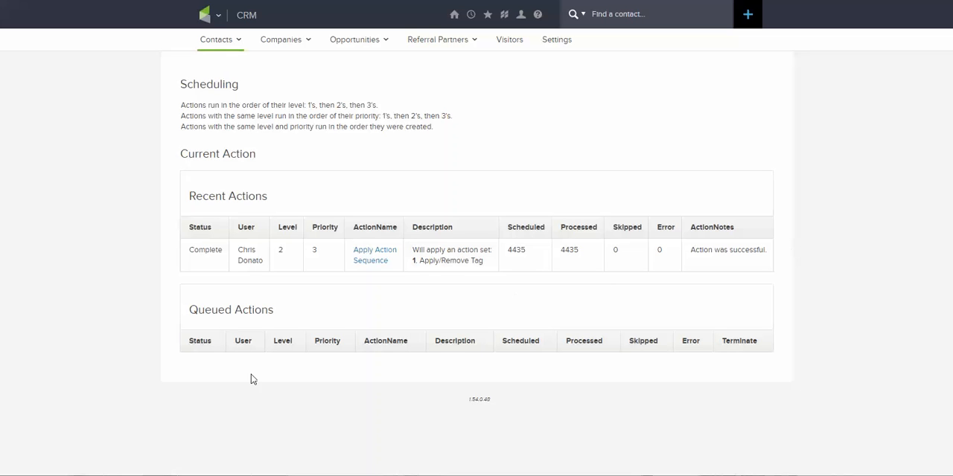
Switch to the Swyft Mobile Onboarding window and enter ab123 as the Infusionsoft Application ID.
{"action": "mouse_move", "coordinate": [97, 470]}
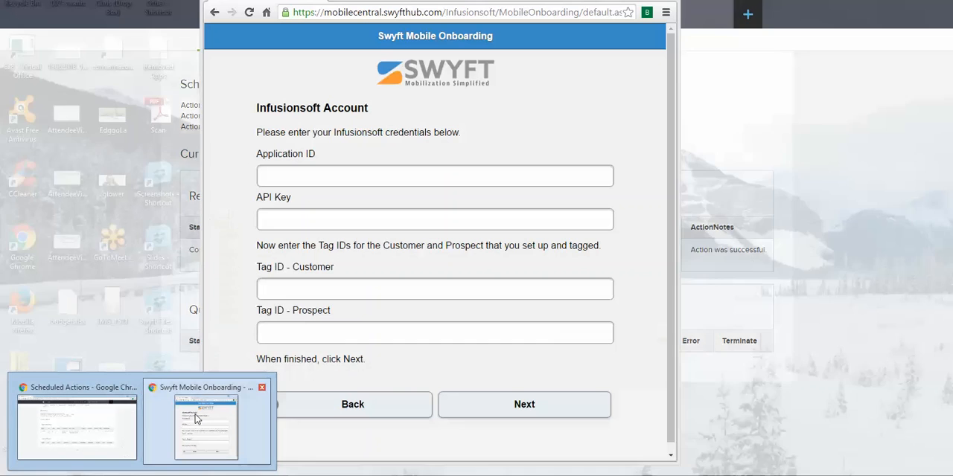
{"action": "left_click", "coordinate": [196, 419]}
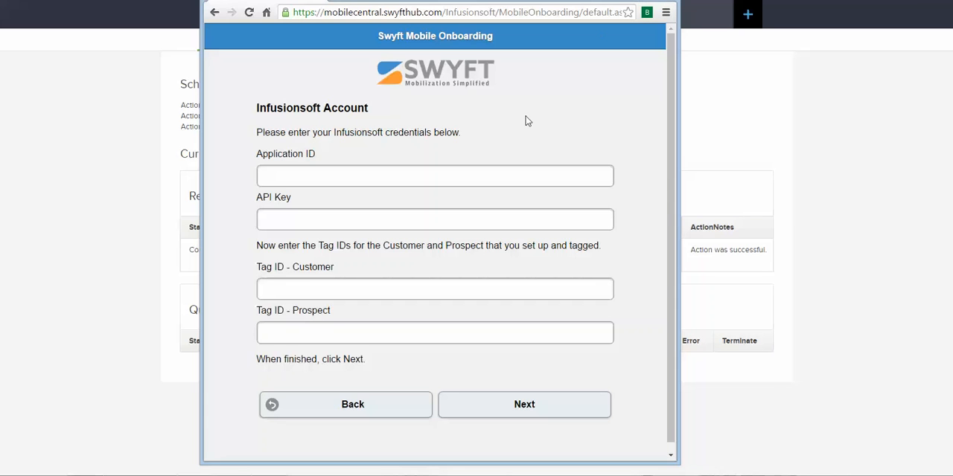
{"action": "left_click", "coordinate": [393, 173]}
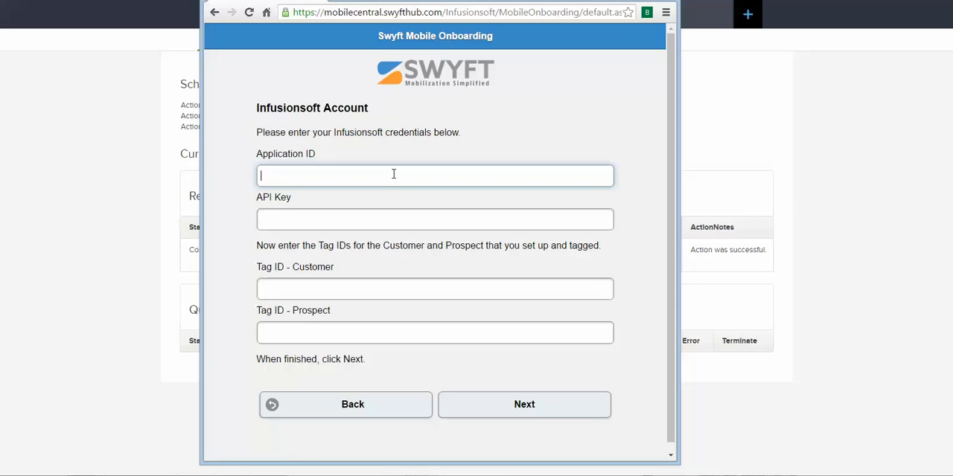
{"action": "type", "text": "ab123"}
Set the Customer tag ID to 330 and the Prospect tag ID to 328.
{"action": "left_click", "coordinate": [384, 280]}
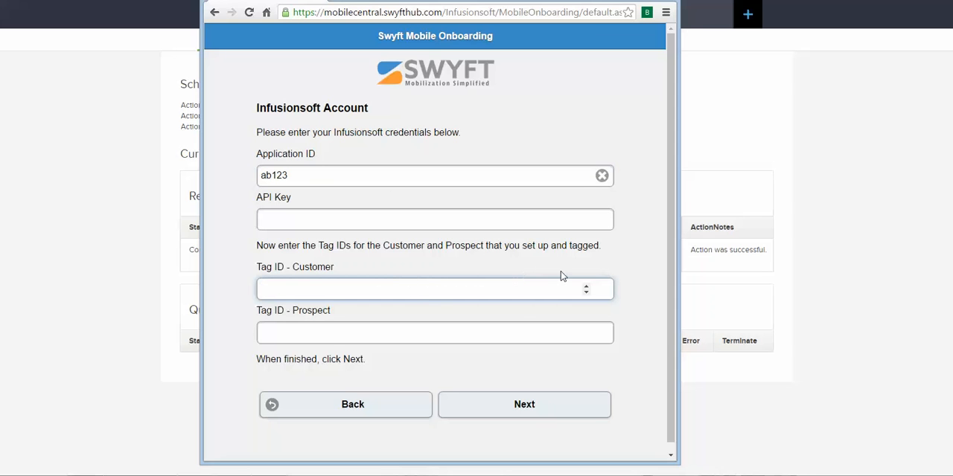
{"action": "left_click_drag", "start_coordinate": [587, 286], "coordinate": [586, 286]}
{"action": "left_click", "coordinate": [586, 286]}
{"action": "left_click", "coordinate": [586, 286]}
{"action": "left_click", "coordinate": [586, 286]}
{"action": "left_click", "coordinate": [586, 334]}
{"action": "left_click_drag", "start_coordinate": [585, 330], "coordinate": [586, 333]}
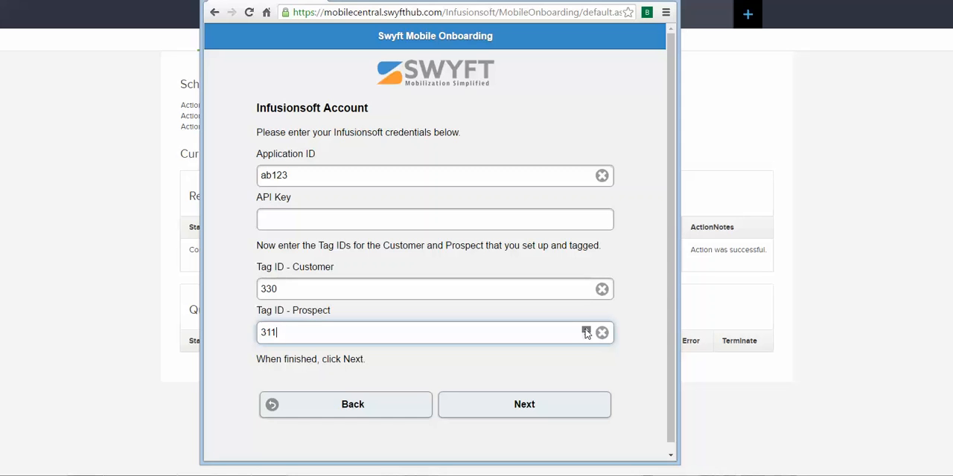
{"action": "left_click", "coordinate": [586, 335]}
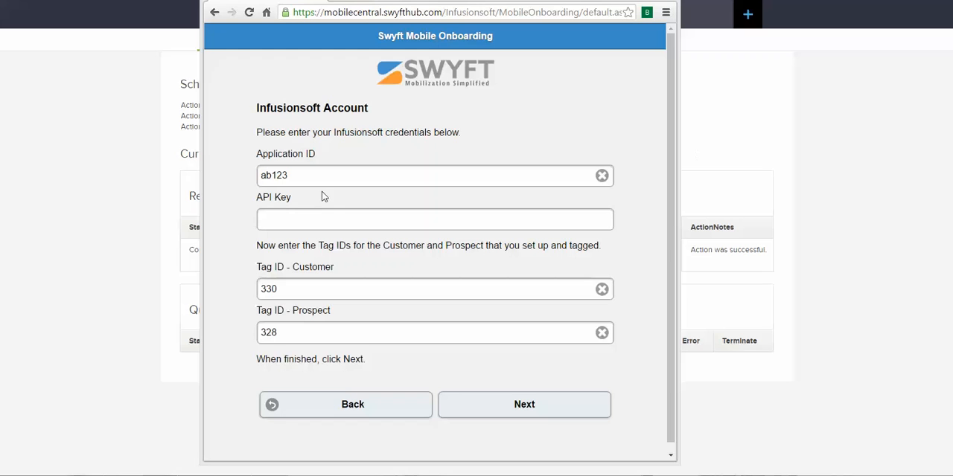
Paste the Infusionsoft API key into its field and continue to the Swyft Mobile account profile.
{"action": "left_click", "coordinate": [295, 217]}
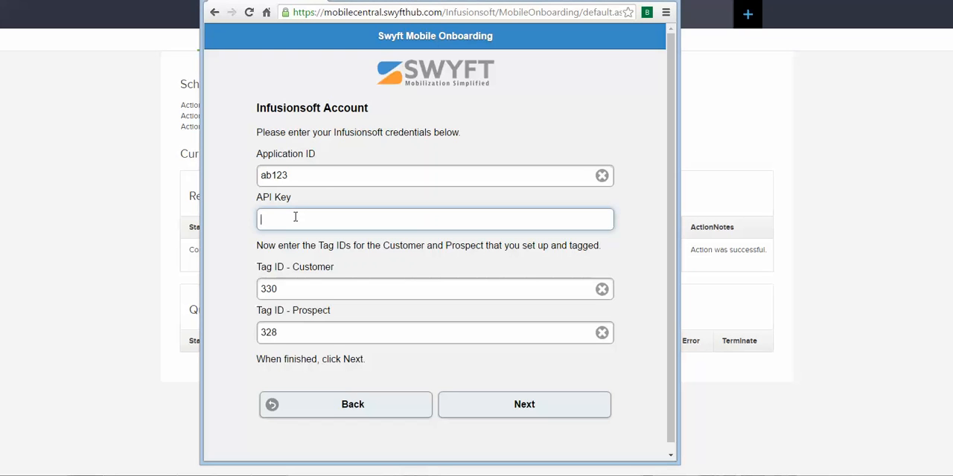
{"action": "key", "text": "ctrl+v"}
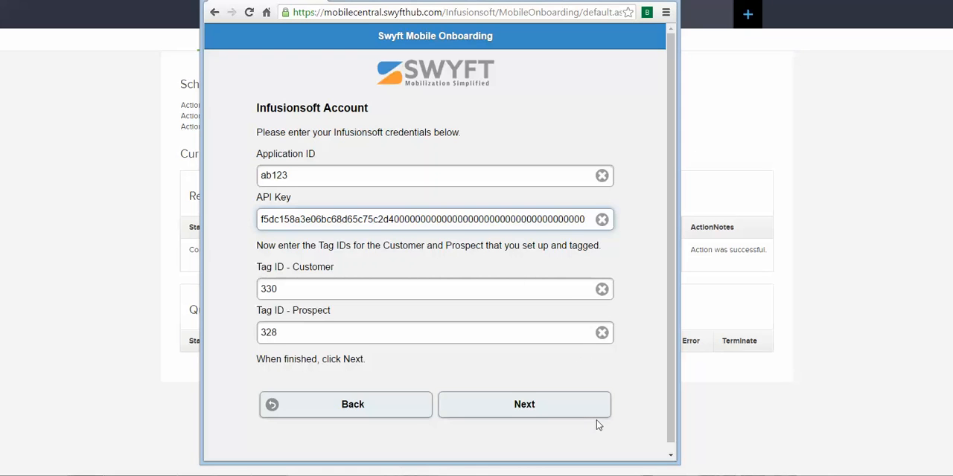
{"action": "left_click", "coordinate": [557, 418]}
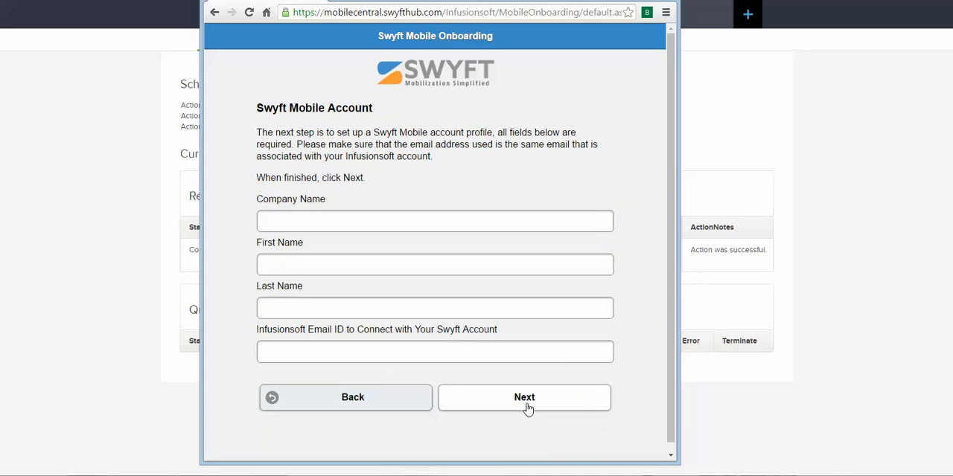
Enter Swyft as the company name and fill in the account holder's first and last name.
{"action": "left_click", "coordinate": [498, 227]}
{"action": "type", "text": "Swyft"}
{"action": "key", "text": "Tab"}
{"action": "type", "text": "J"}
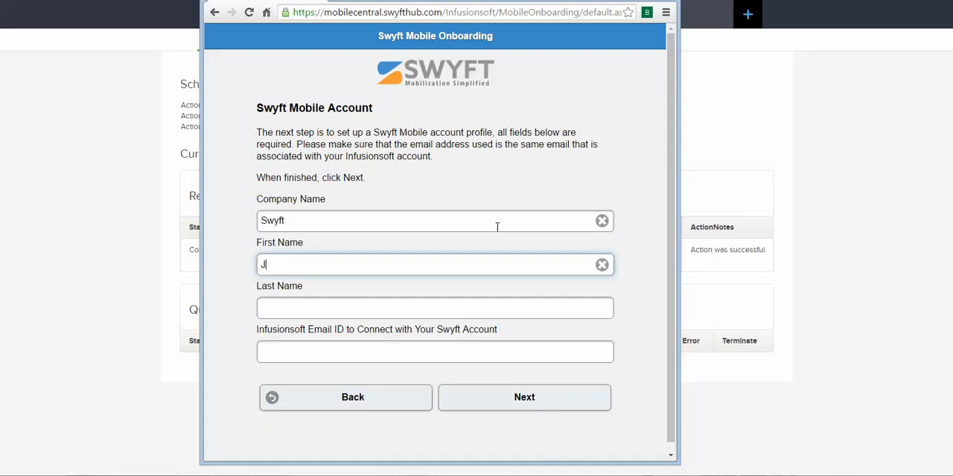
{"action": "type", "text": "ohn"}
{"action": "key", "text": "Tab"}
{"action": "type", "text": "Smith"}
{"action": "key", "text": "Tab"}
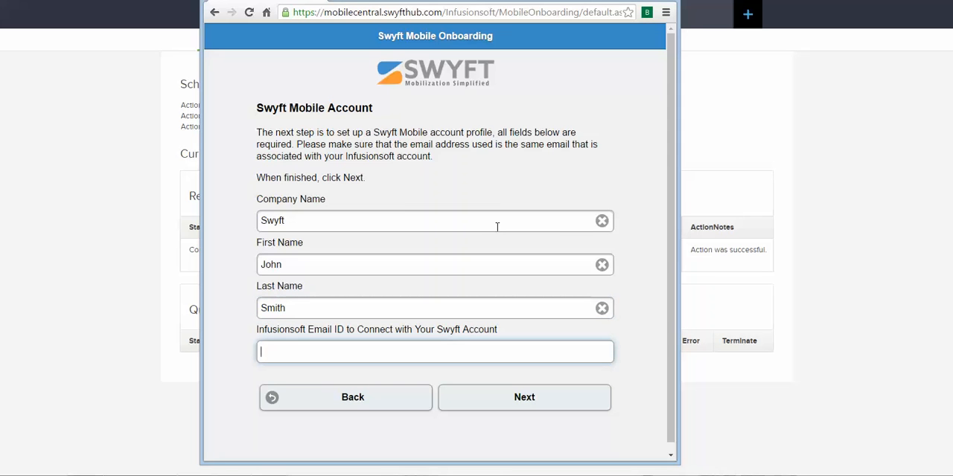
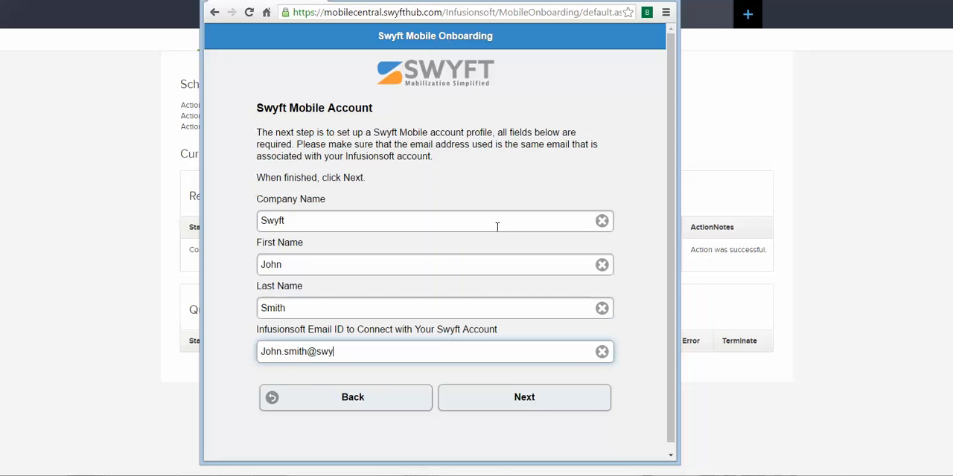
Fill in the Infusionsoft e-mail to connect with the Swyft account and continue to the default map location.
{"action": "left_click", "coordinate": [510, 409]}
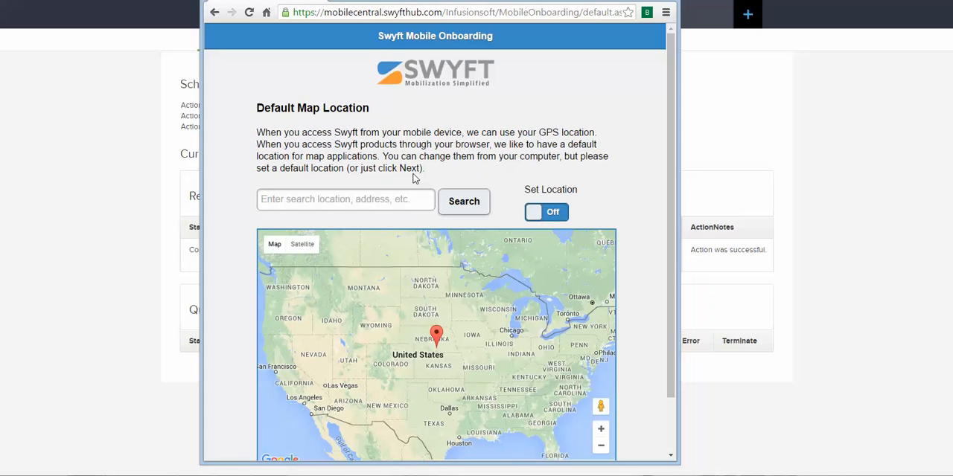
Search the default location map for the company's full postal address.
{"action": "left_click", "coordinate": [354, 198]}
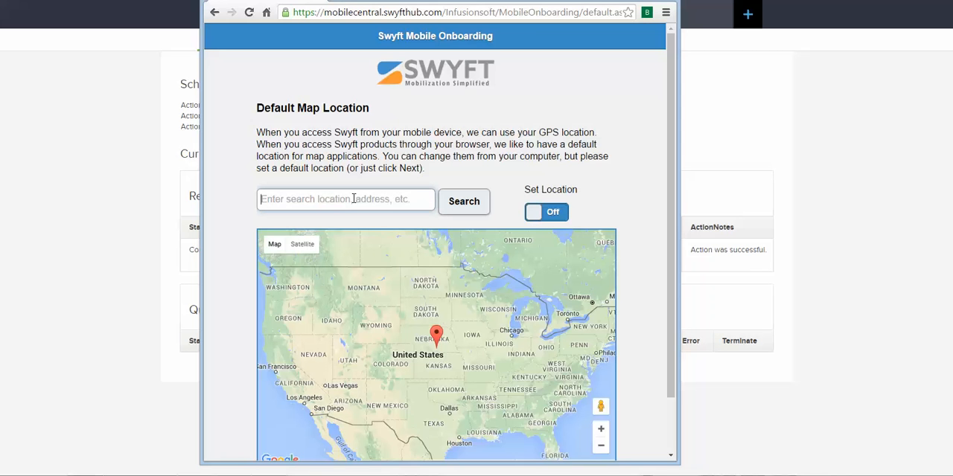
{"action": "type", "text": "22"}
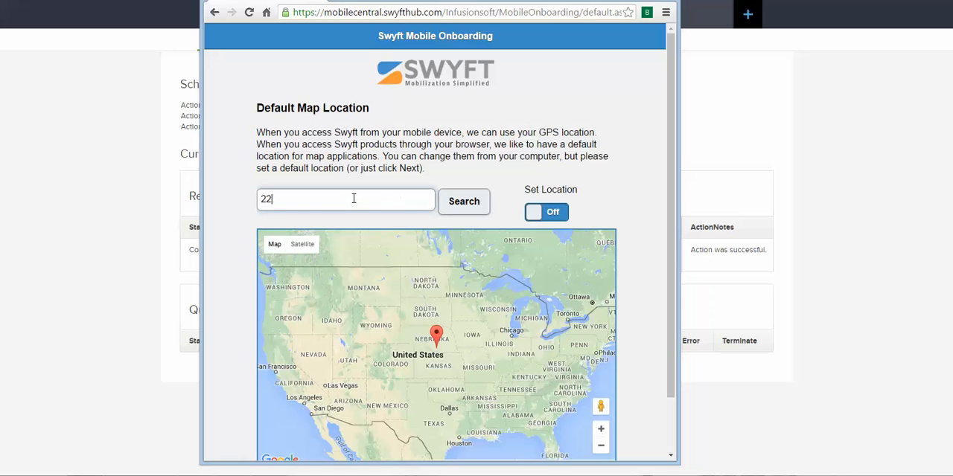
{"action": "type", "text": "0 Ponte Vedra P"}
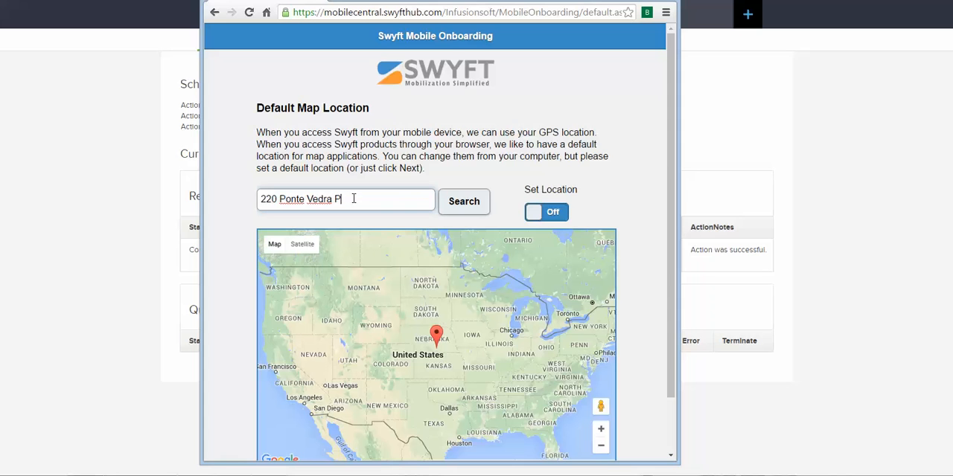
{"action": "type", "text": "ark Drive, Suite 200 Ponte"}
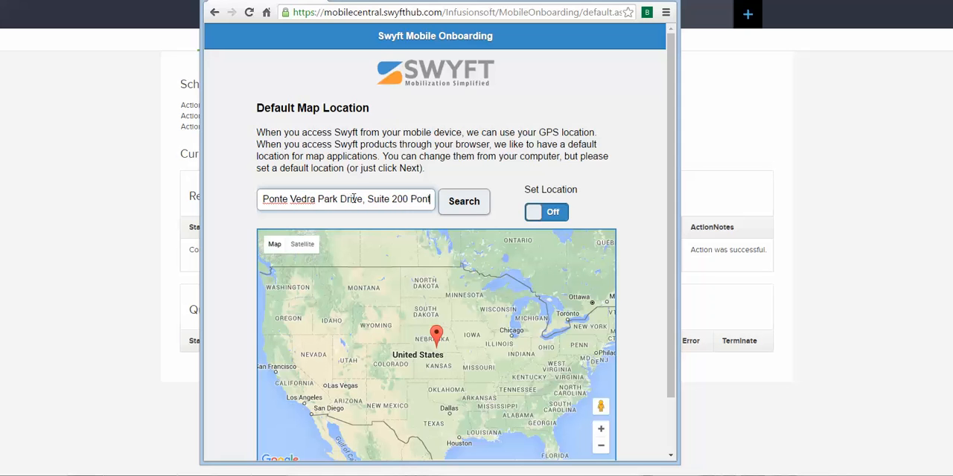
{"action": "type", "text": " Vedra "}
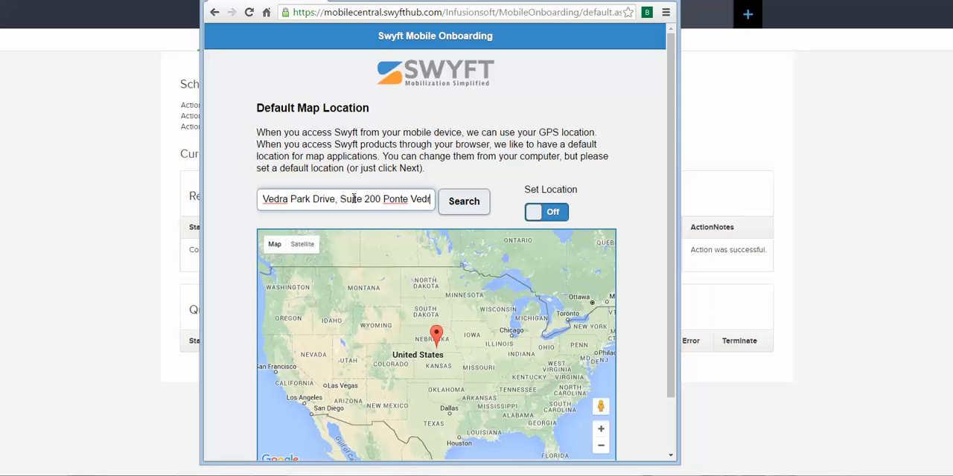
{"action": "type", "text": "Beach"}
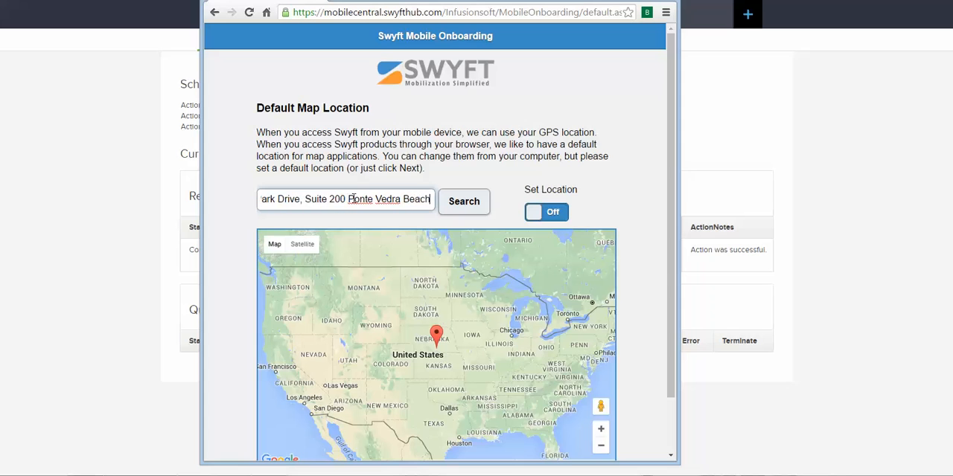
{"action": "type", "text": ", F"}
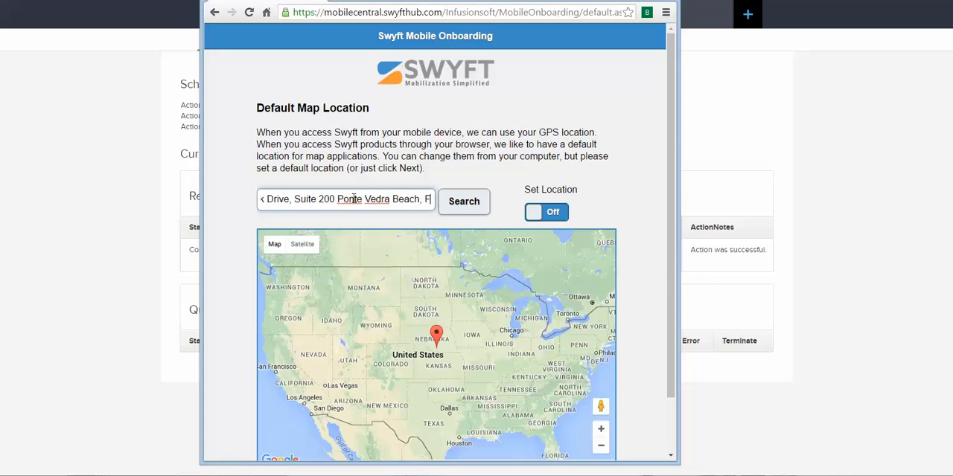
{"action": "type", "text": "L"}
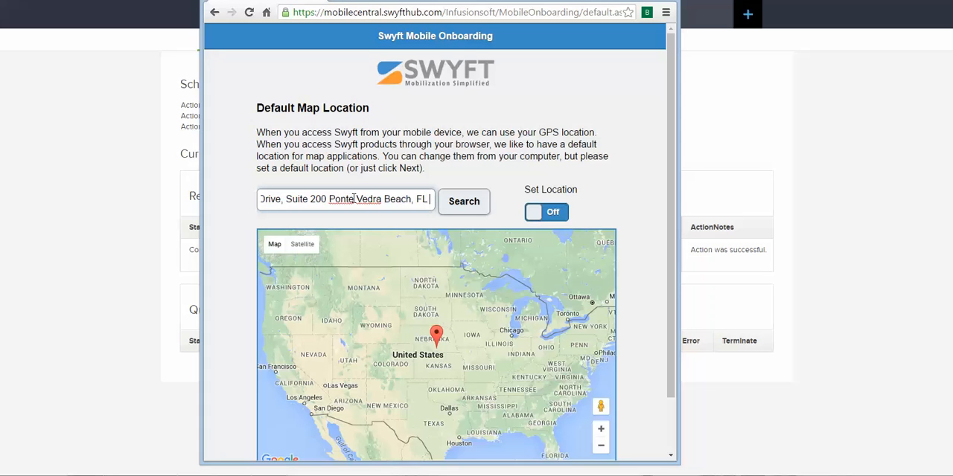
{"action": "type", "text": " 32082"}
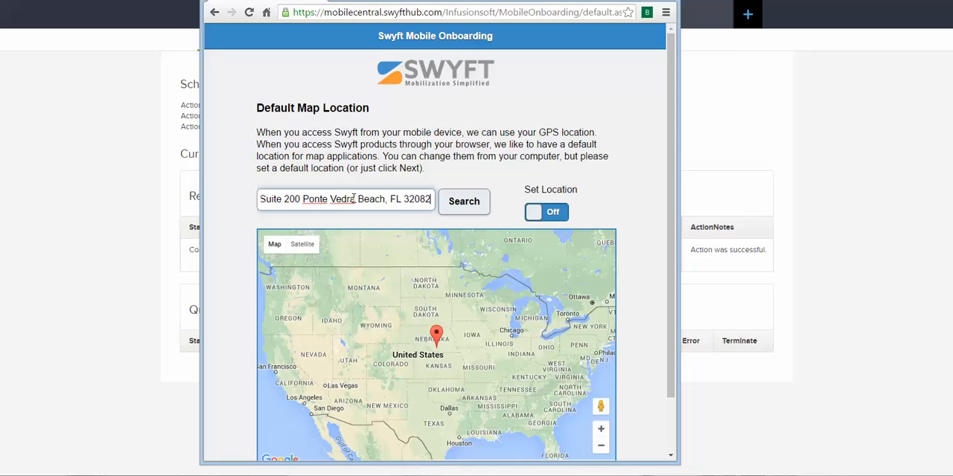
{"action": "left_click", "coordinate": [462, 210]}
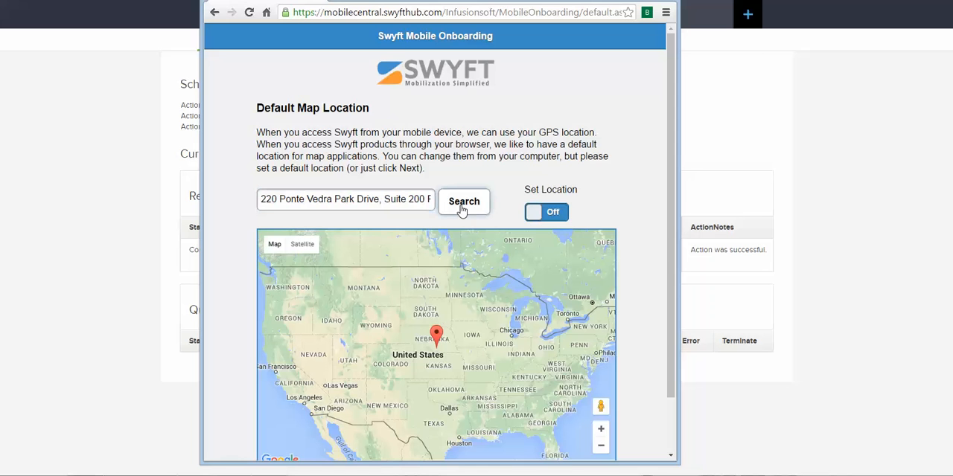
Turn on Set Location for the found address and continue to the Swyft Portal account form.
{"action": "left_click", "coordinate": [557, 214]}
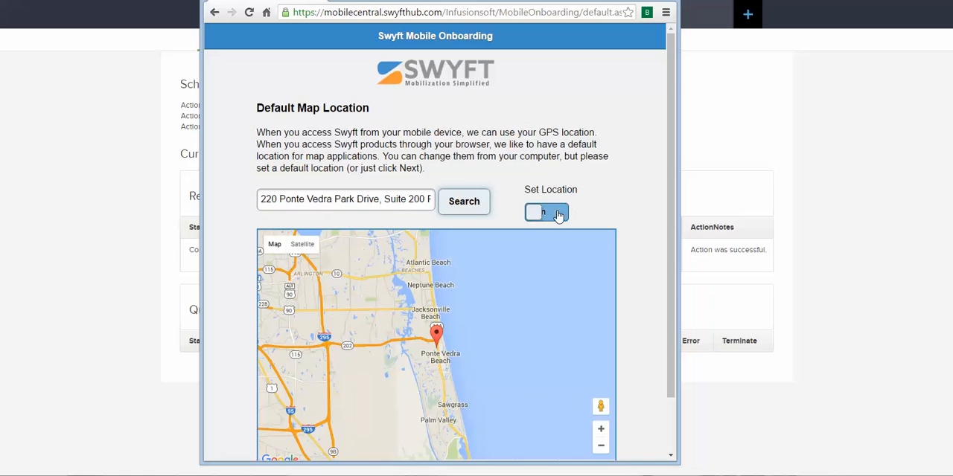
{"action": "scroll", "coordinate": [563, 155], "scroll_direction": "down", "scroll_amount": 2}
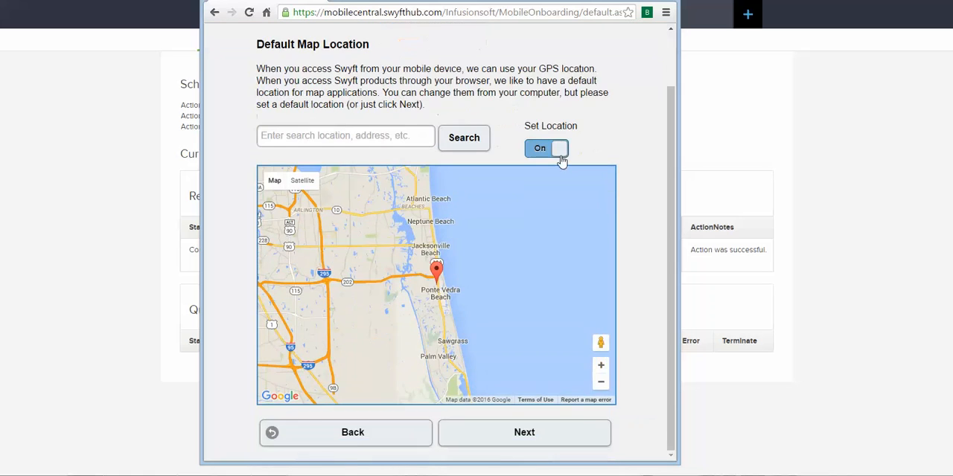
{"action": "left_click", "coordinate": [517, 434]}
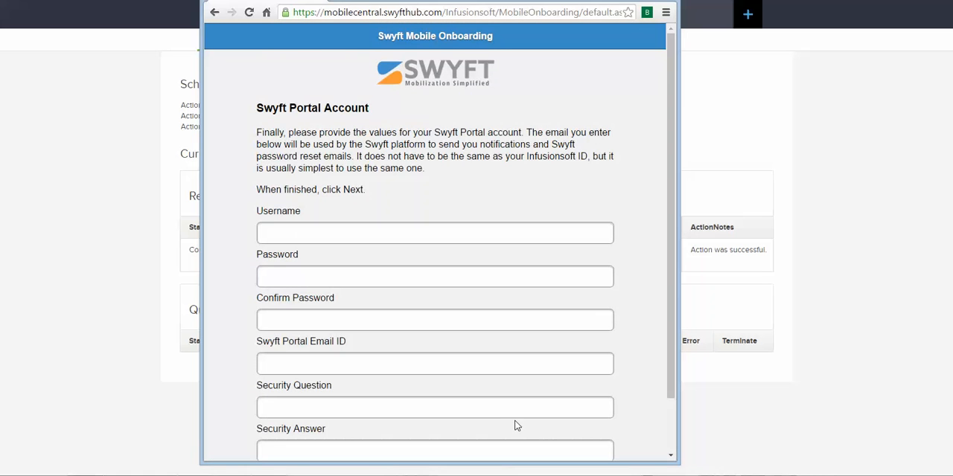
Enter the account holder's username for the Swyft Portal account.
{"action": "scroll", "coordinate": [517, 342], "scroll_direction": "down", "scroll_amount": 2}
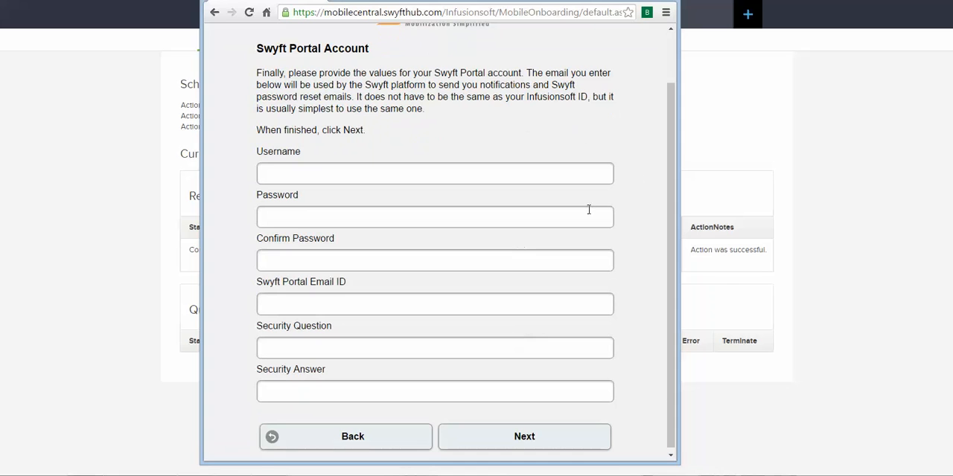
{"action": "left_click", "coordinate": [558, 167]}
{"action": "type", "text": "JSmith"}
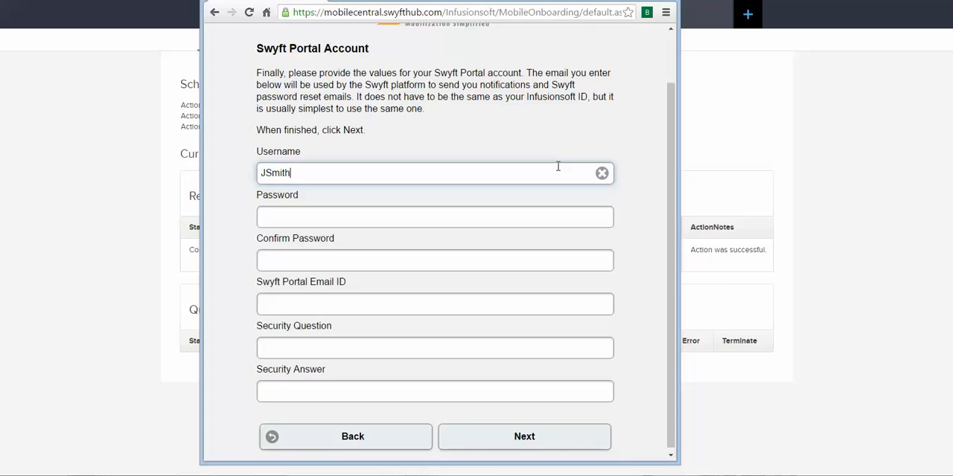
Enter the account password for the Swyft Portal account and repeat it as the confirmation.
{"action": "key", "text": "Tab"}
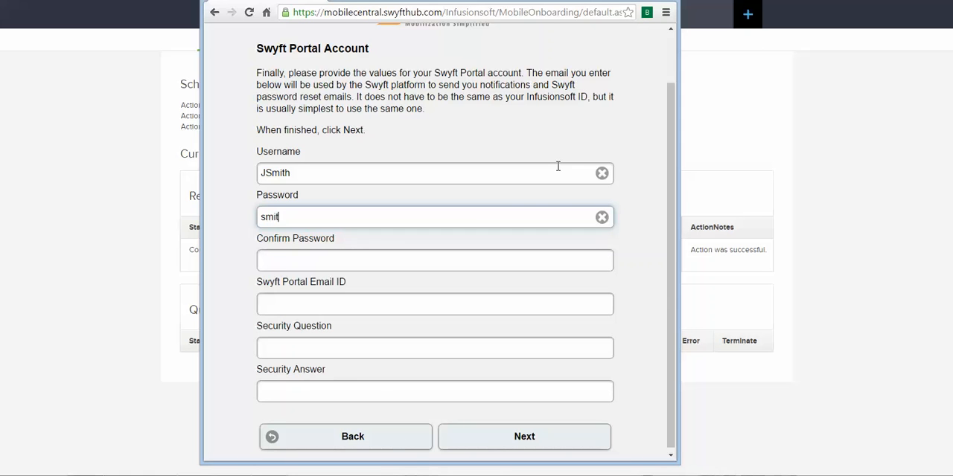
{"action": "key", "text": "Tab"}
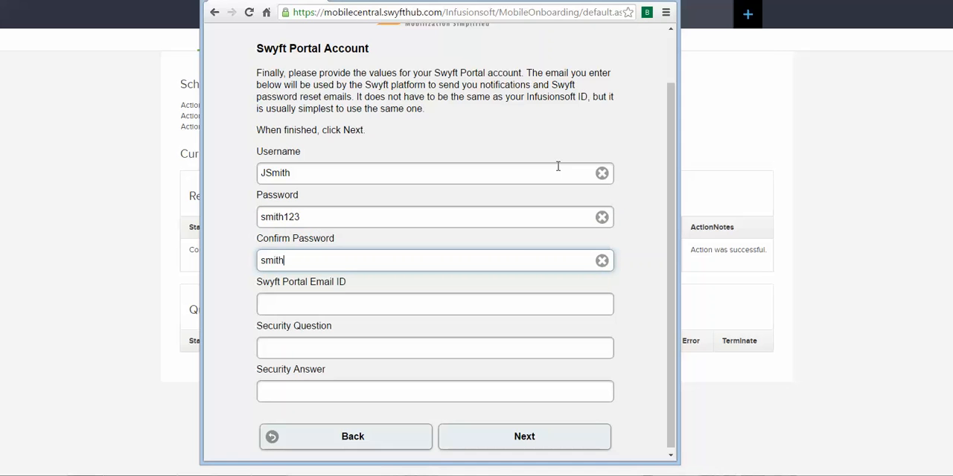
Fill in the account holder's e-mail as the Swyft Portal Email ID.
{"action": "key", "text": "Tab"}
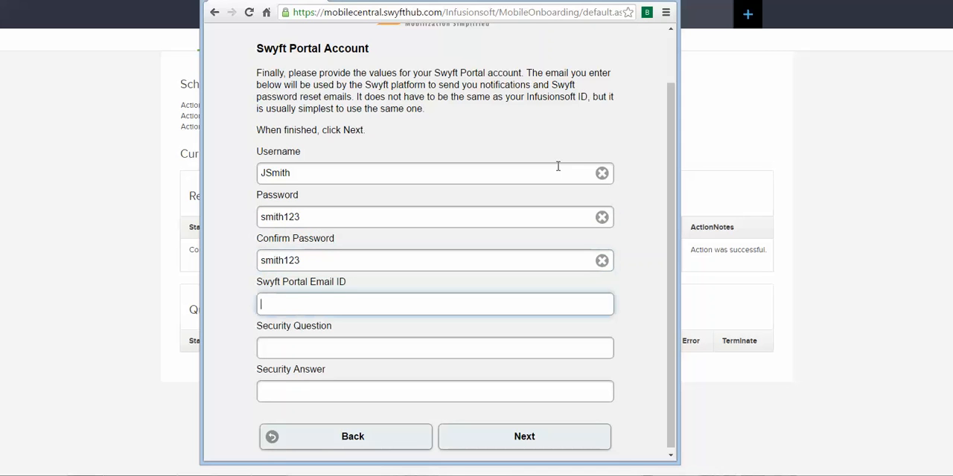
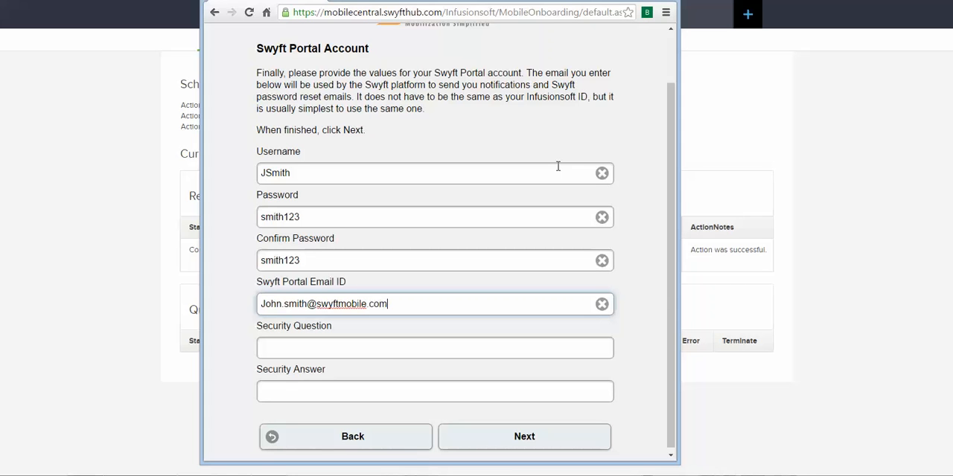
Set the security question to "What is the best CRM?", enter its security answer and continue to the summary.
{"action": "key", "text": "Tab"}
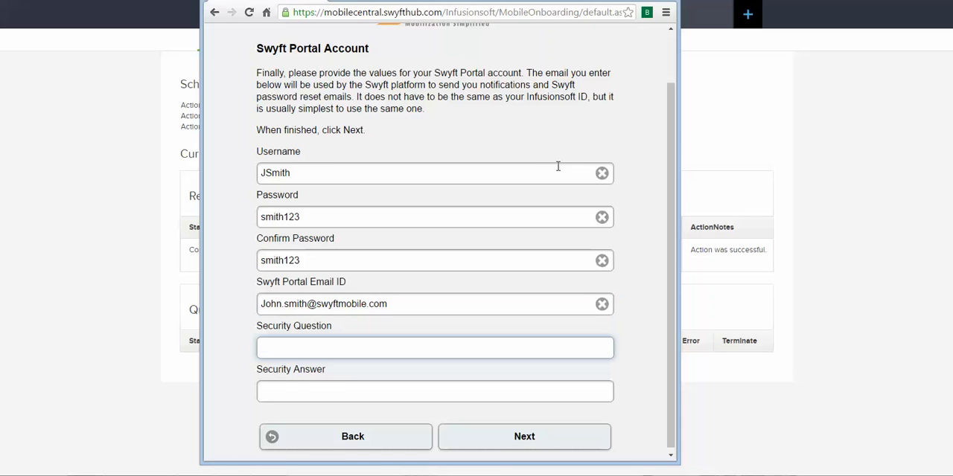
{"action": "type", "text": "What is the best"}
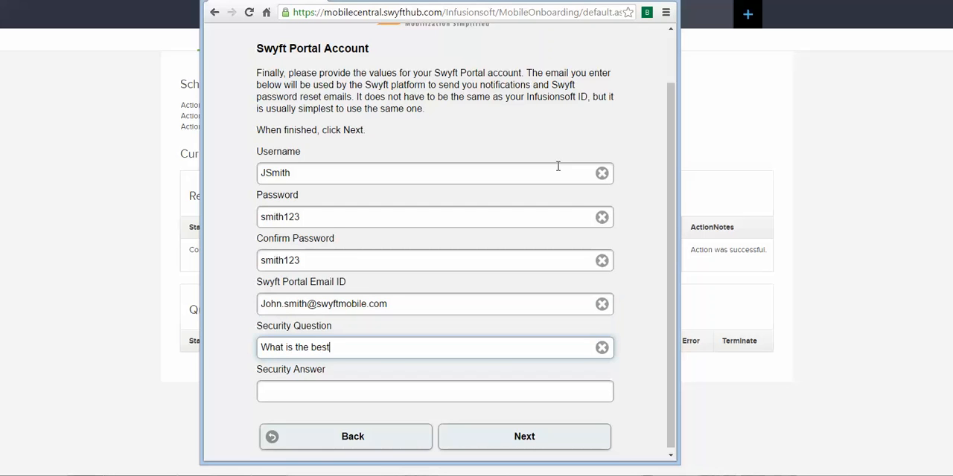
{"action": "type", "text": " CRM?"}
{"action": "key", "text": "Tab"}
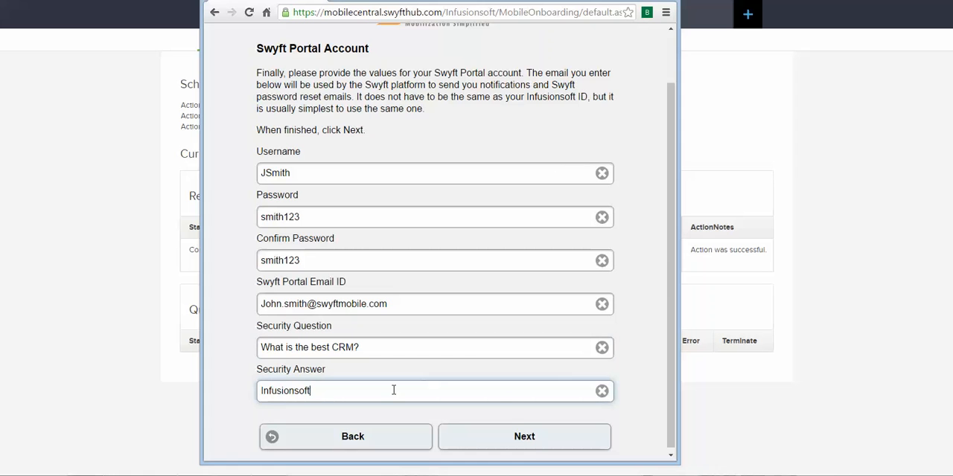
{"action": "left_click", "coordinate": [534, 446]}
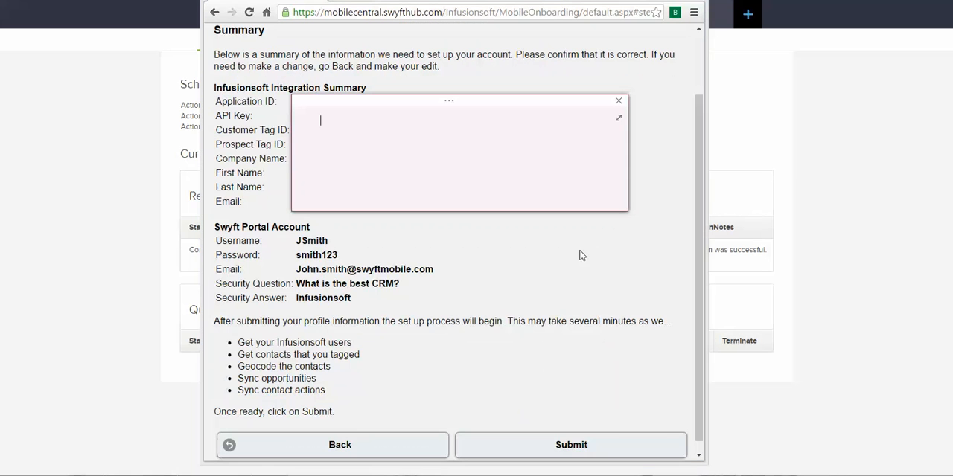